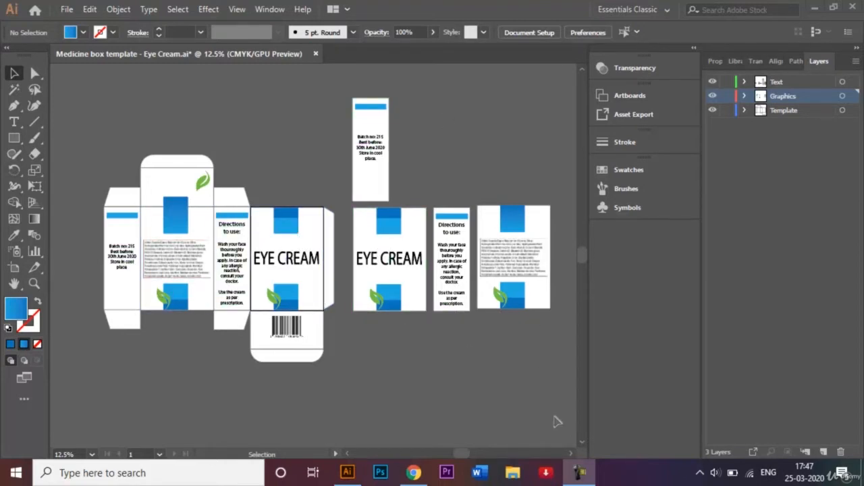
- Inspect the four separate box panel copies laid out beside the medicine box template
click(570, 455)
click(572, 454)
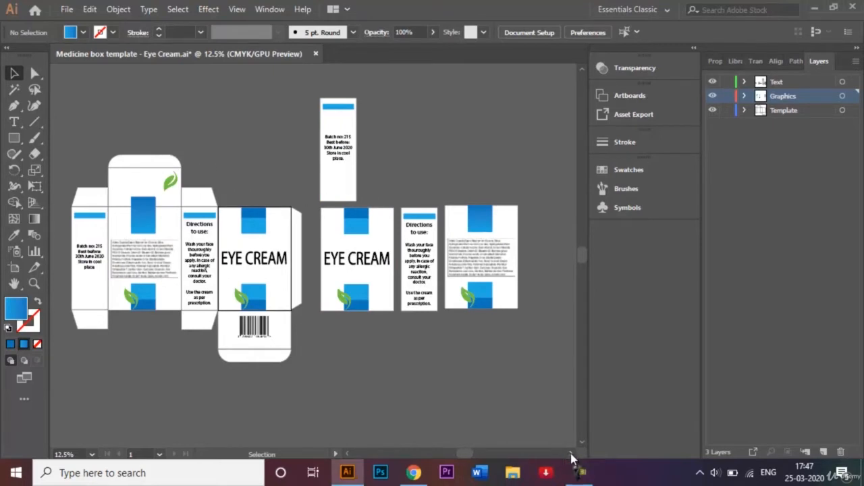
click(336, 128)
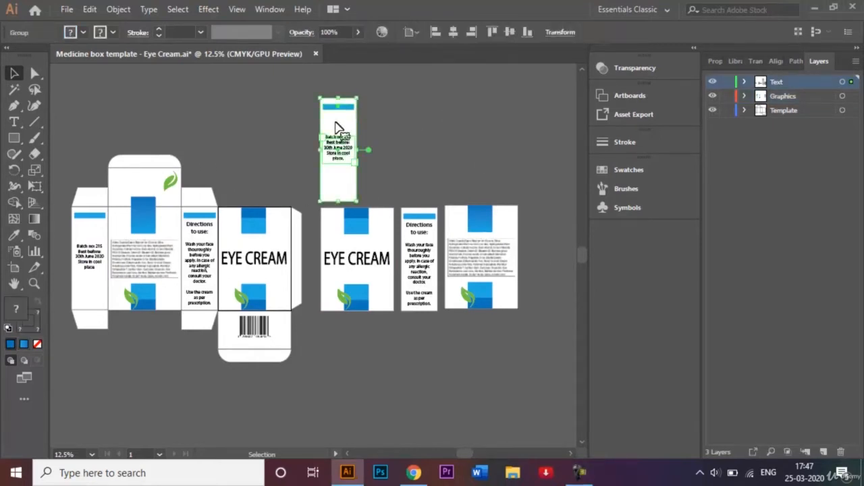
click(378, 234)
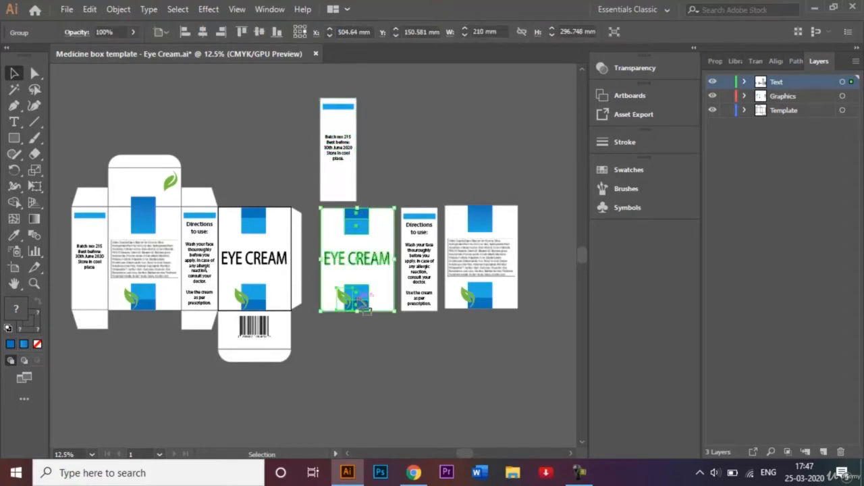
click(435, 241)
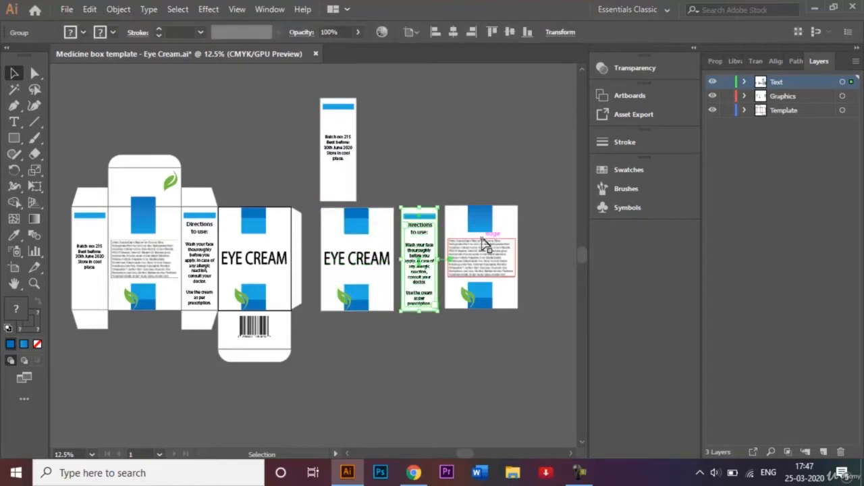
click(482, 241)
click(527, 181)
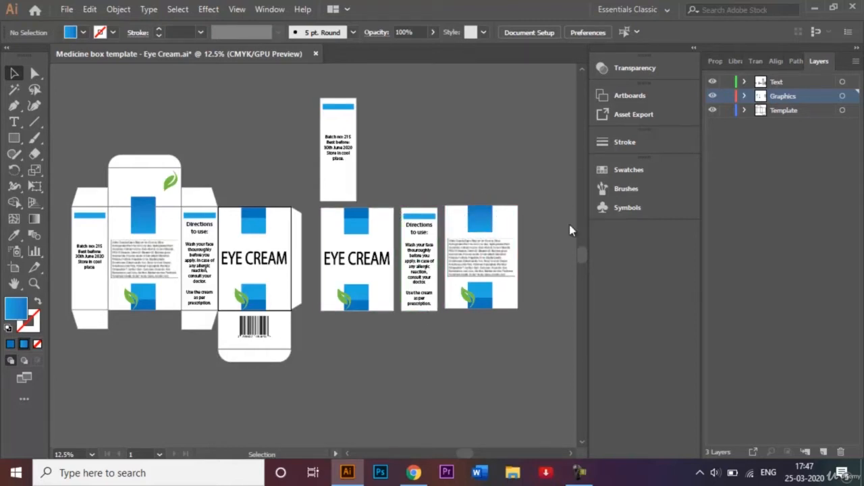
click(627, 208)
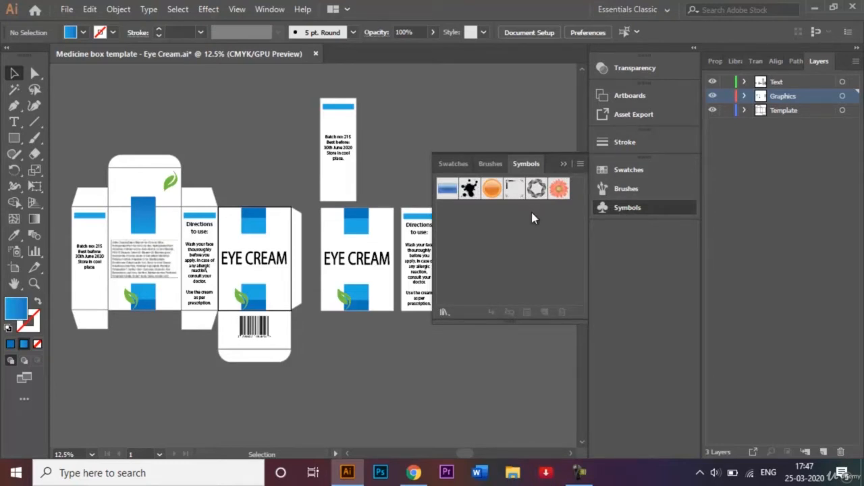
click(564, 165)
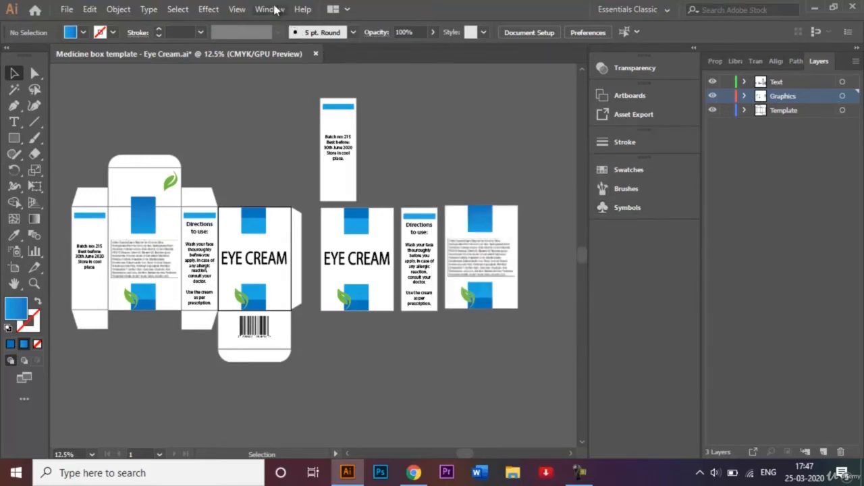
click(270, 10)
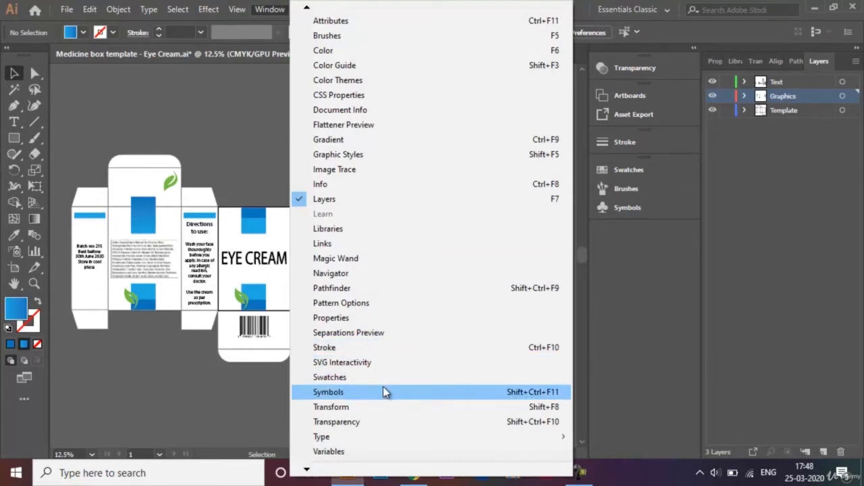
click(765, 295)
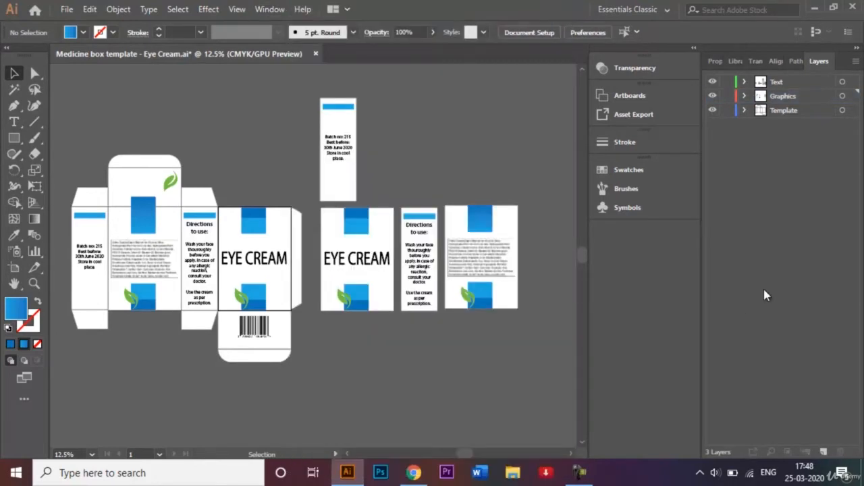
- Save the batch number side panel copy as a dynamic movie clip symbol named Side 2 Symbol
click(638, 209)
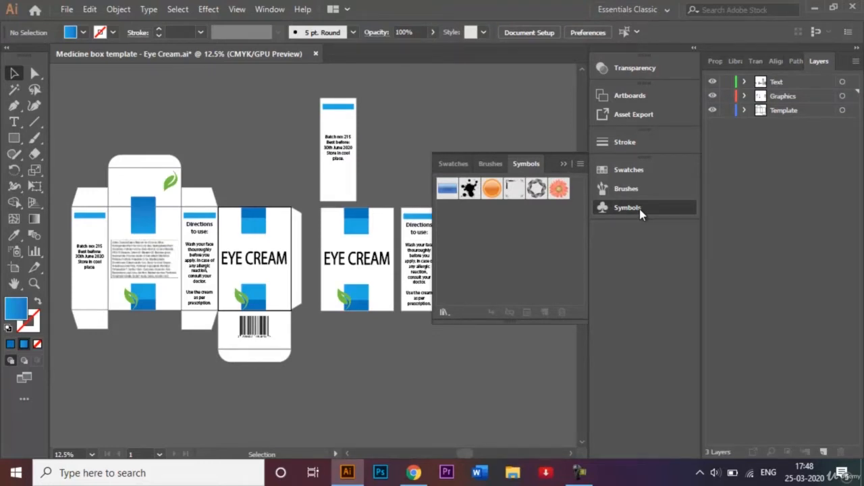
drag(331, 121, 481, 229)
click(413, 172)
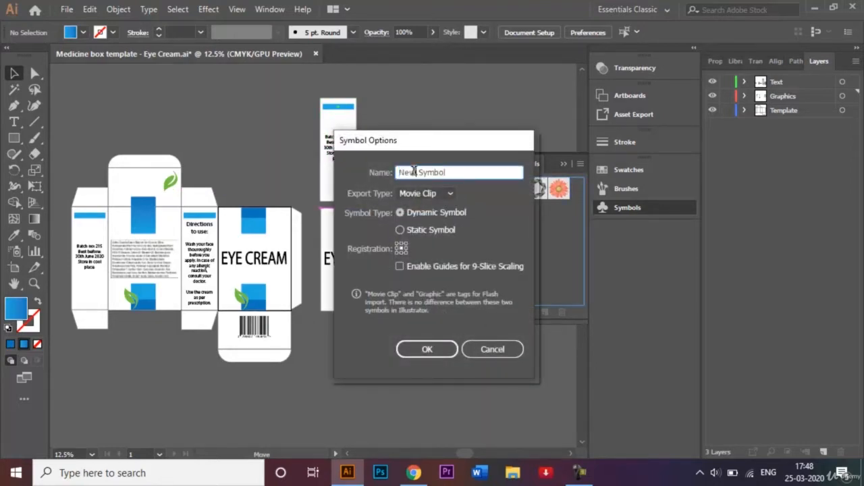
key(BackSpace)
key(BackSpace)
key(BackSpace)
text(Side 2)
key(Return)
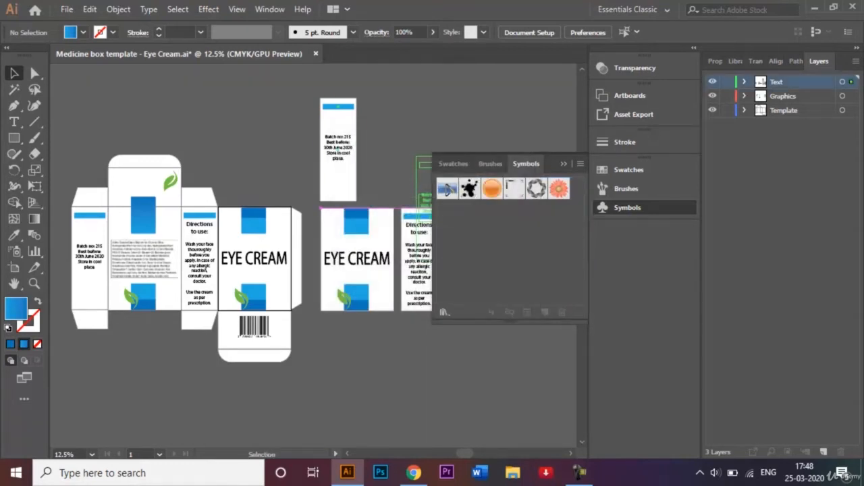
- Save the EYE CREAM front panel copy as a dynamic movie clip symbol named Front Side Symbol
drag(364, 234, 485, 233)
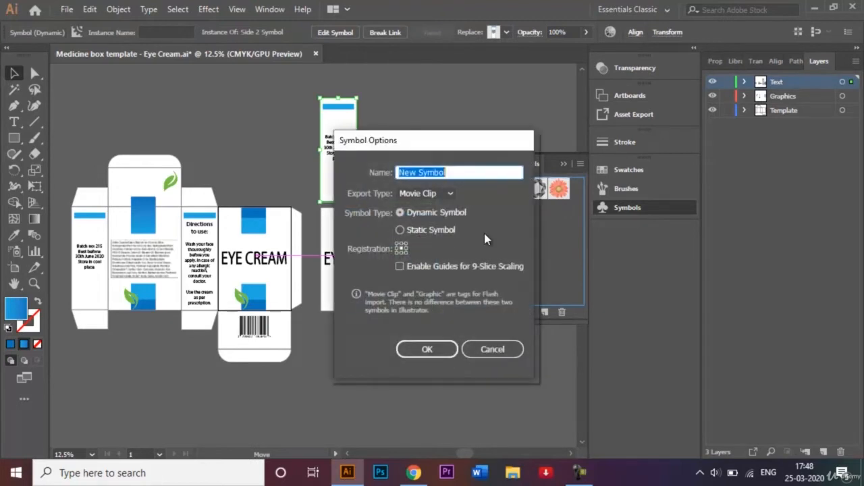
click(416, 171)
key(BackSpace)
key(BackSpace)
key(BackSpace)
text(Front)
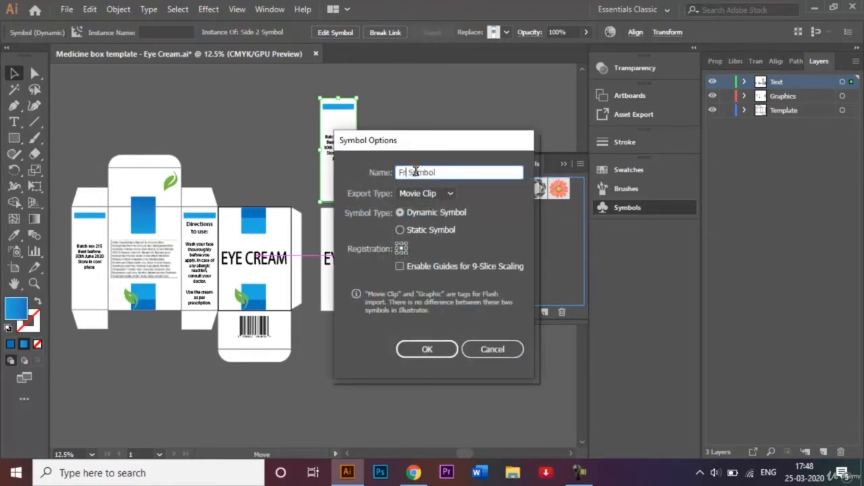
text( Side)
click(425, 349)
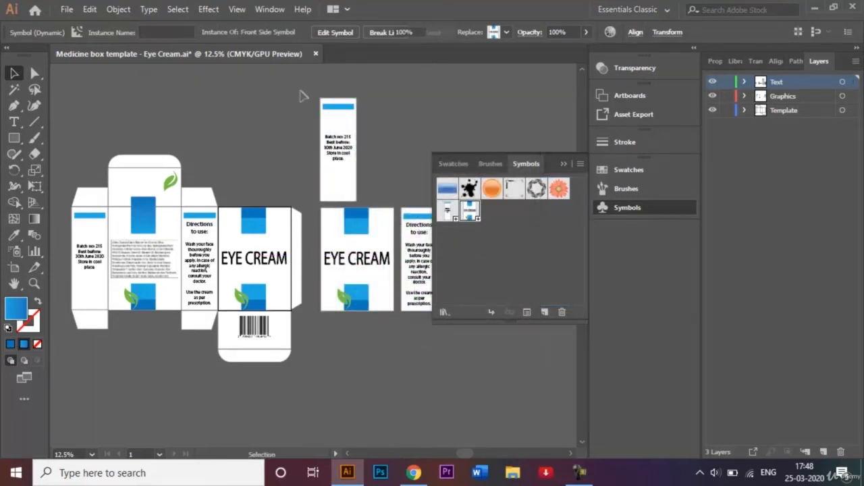
- Delete the batch number panel and EYE CREAM front panel symbol instances standing beside the template
click(402, 155)
click(392, 312)
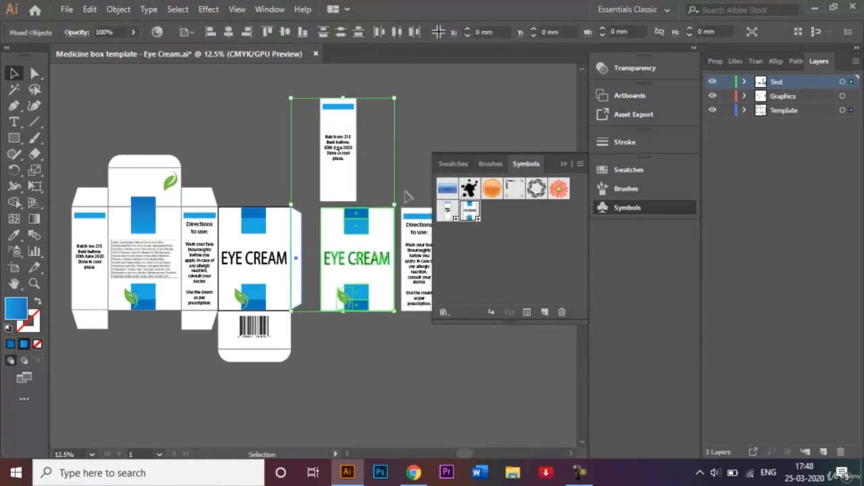
click(318, 86)
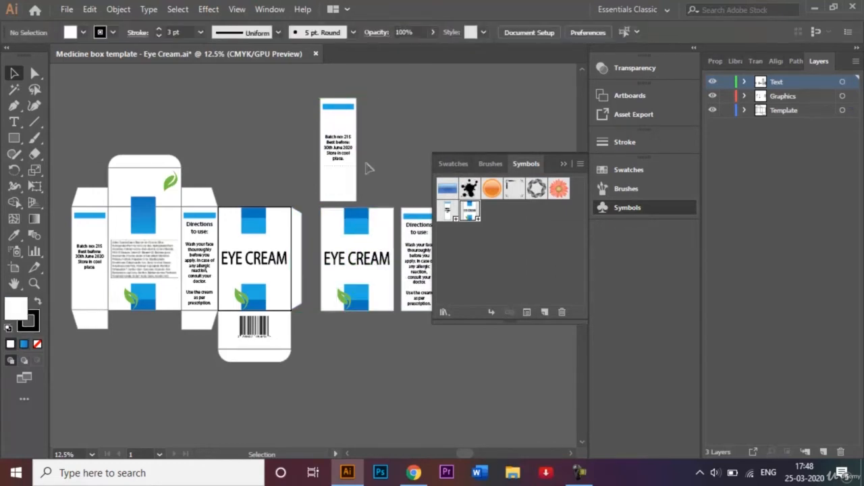
click(388, 277)
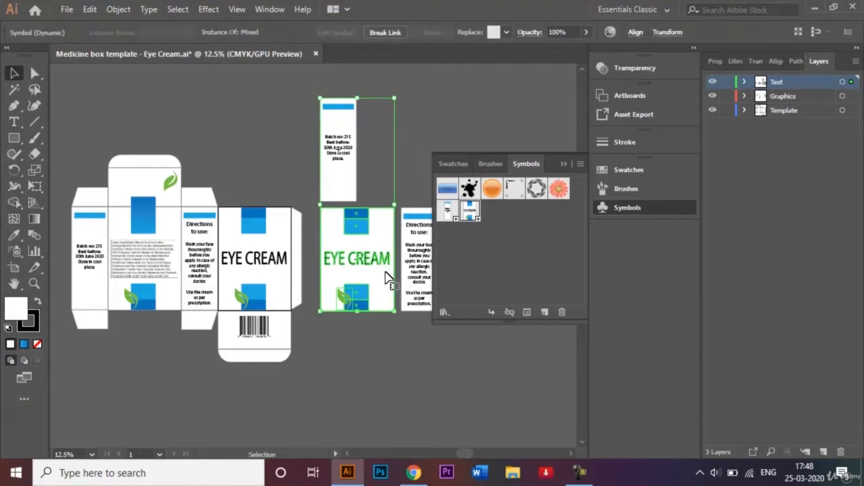
key(Delete)
- Save the Directions to use panel copy as a dynamic symbol named Side 1 Symbol and delete its instance from the canvas
drag(413, 244, 466, 229)
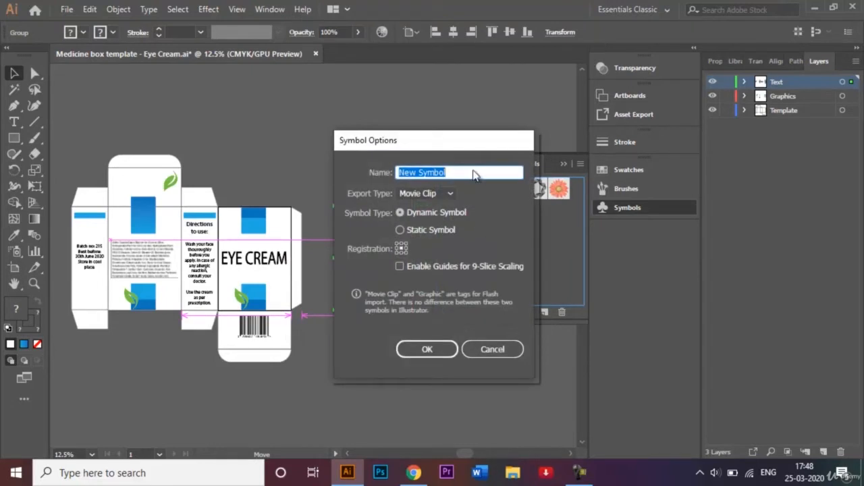
click(418, 173)
key(shift+Home)
key(BackSpace)
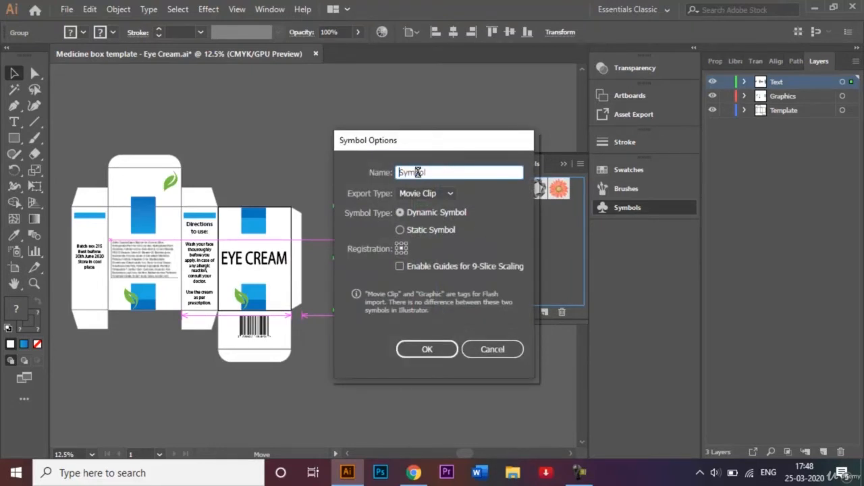
text(Side)
key(Return)
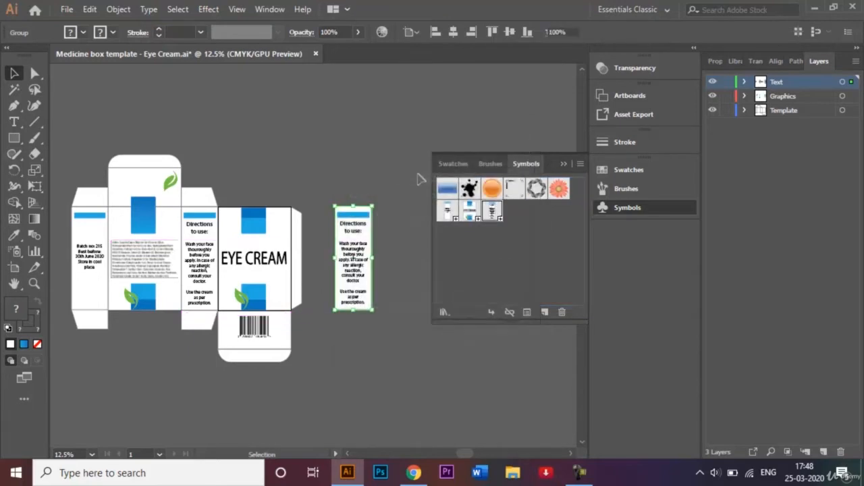
key(Delete)
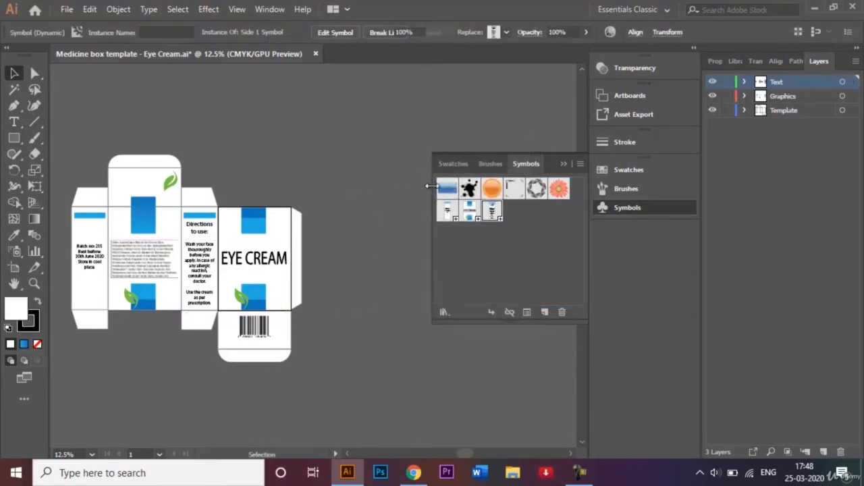
- Save the remaining back panel copy as a dynamic symbol named Backside Symbol and delete its instance from the canvas
click(564, 164)
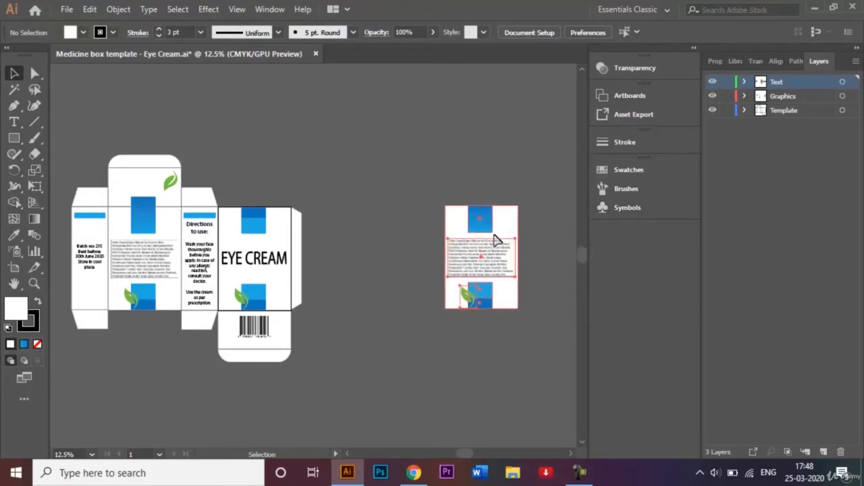
mouse_move(494, 239)
mouse_down()
mouse_move(368, 241)
mouse_move(509, 244)
mouse_up()
click(628, 208)
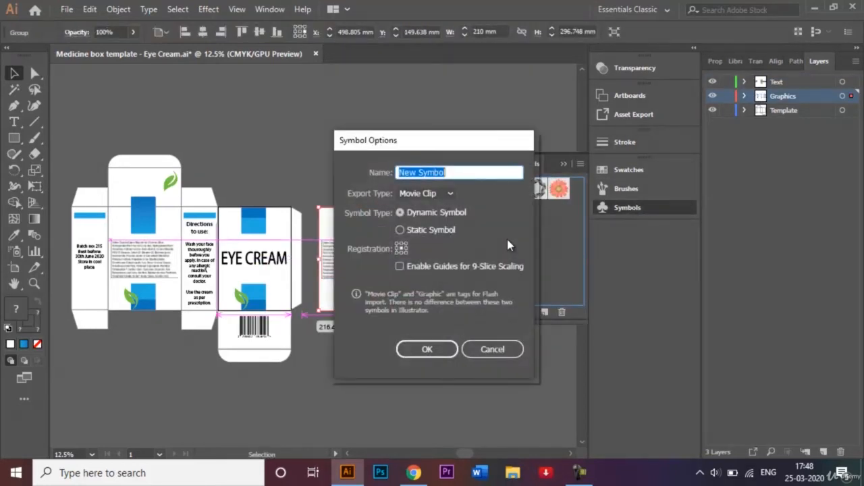
click(418, 171)
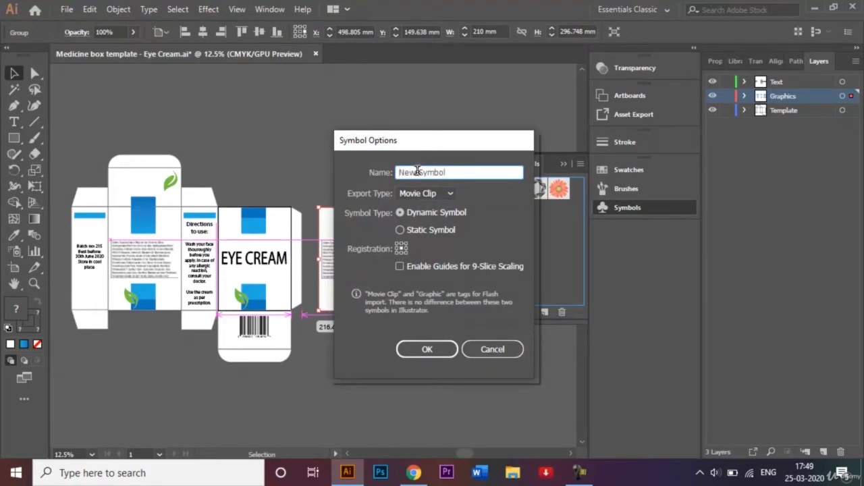
key(BackSpace)
key(BackSpace)
key(BackSpace)
key(BackSpace)
text(Backside)
key(Return)
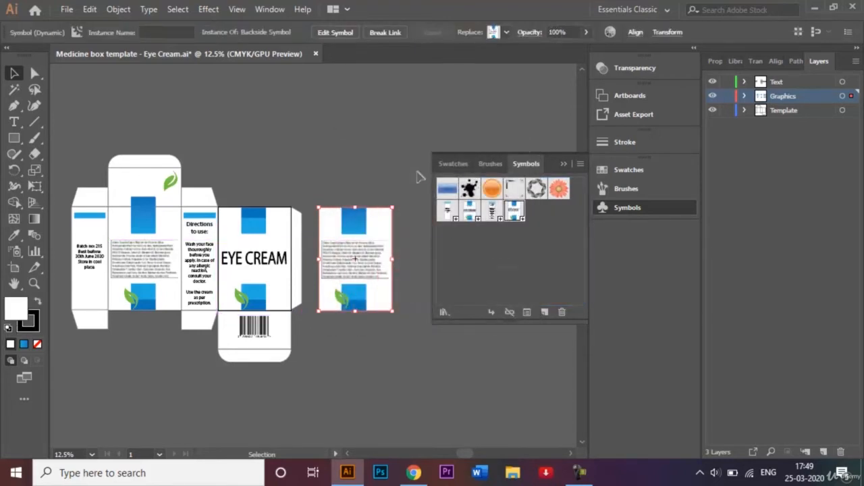
key(Delete)
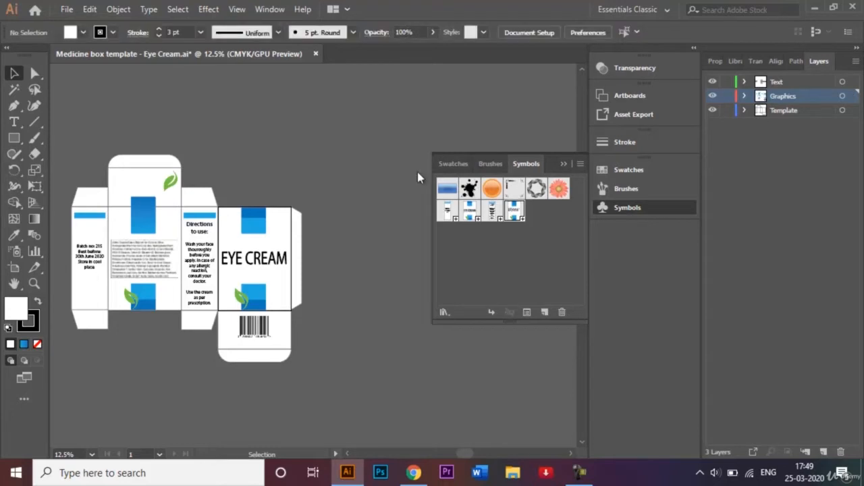
- Place two duplicates of the template's blank front panel rectangle side by side in the empty area beside the box
click(563, 164)
click(279, 237)
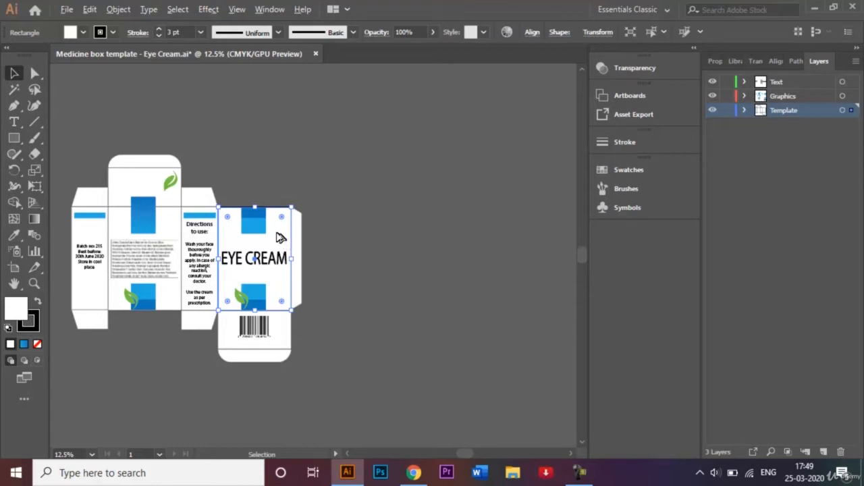
drag(279, 237, 465, 262)
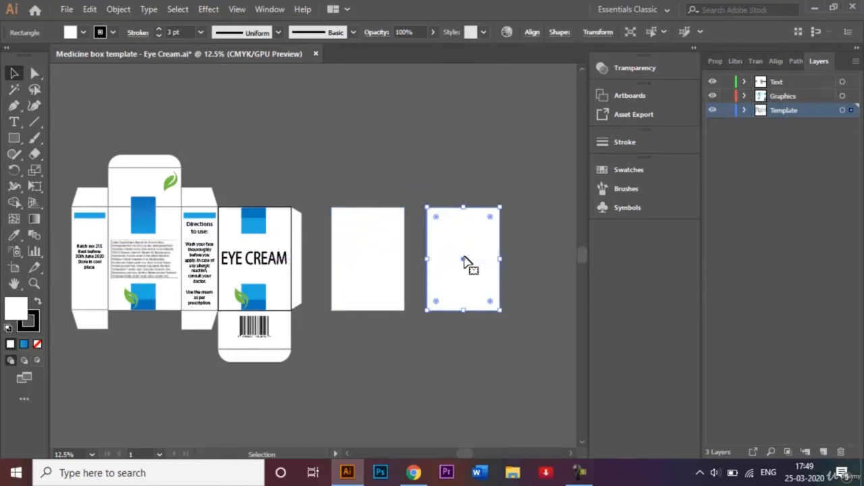
- Select both blank rectangles beside the box template
click(384, 126)
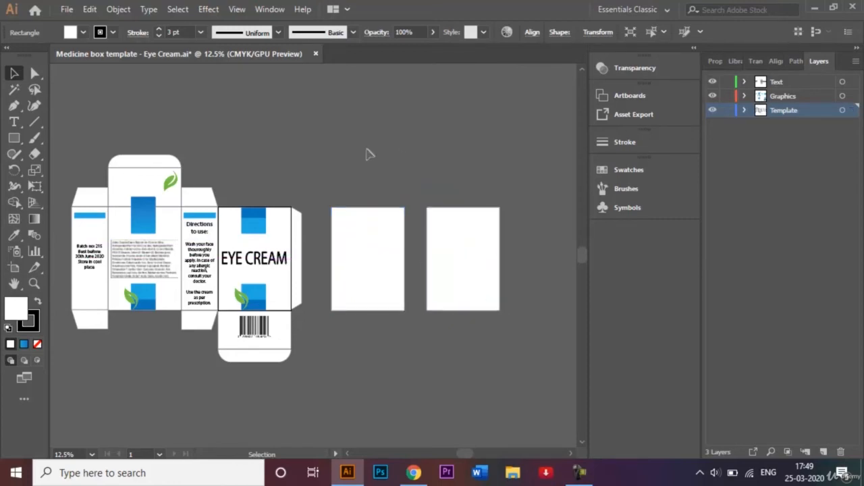
drag(430, 253, 506, 335)
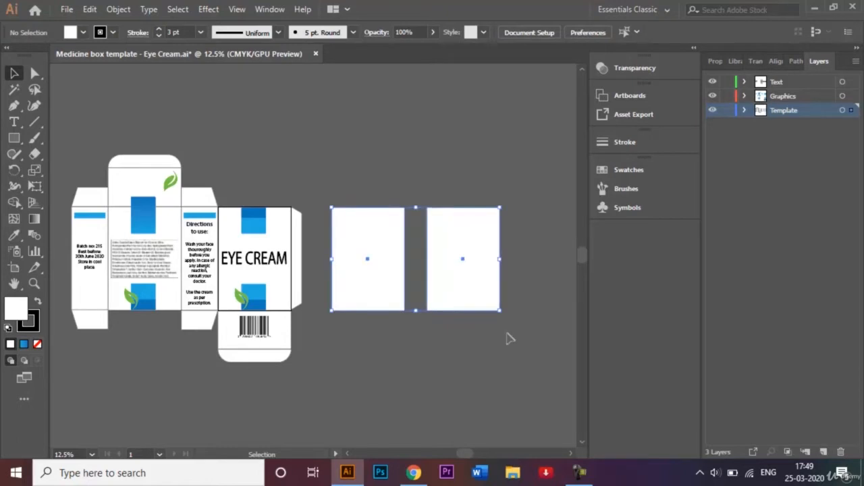
click(207, 9)
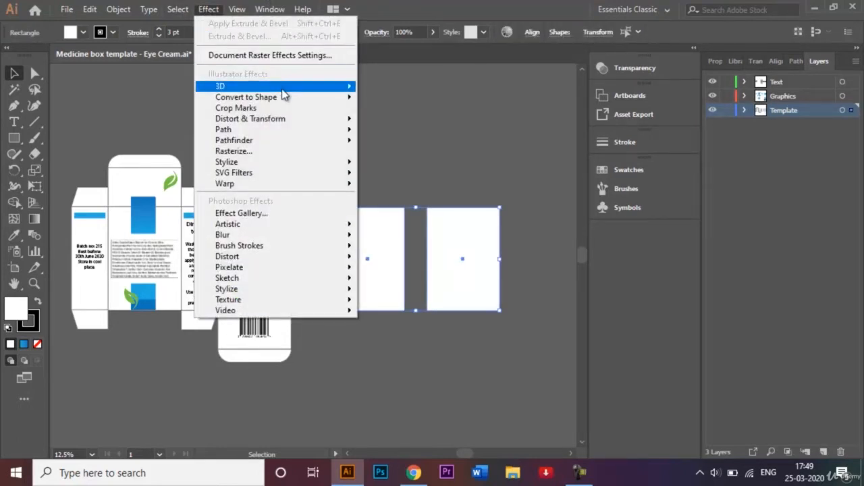
mouse_move(284, 91)
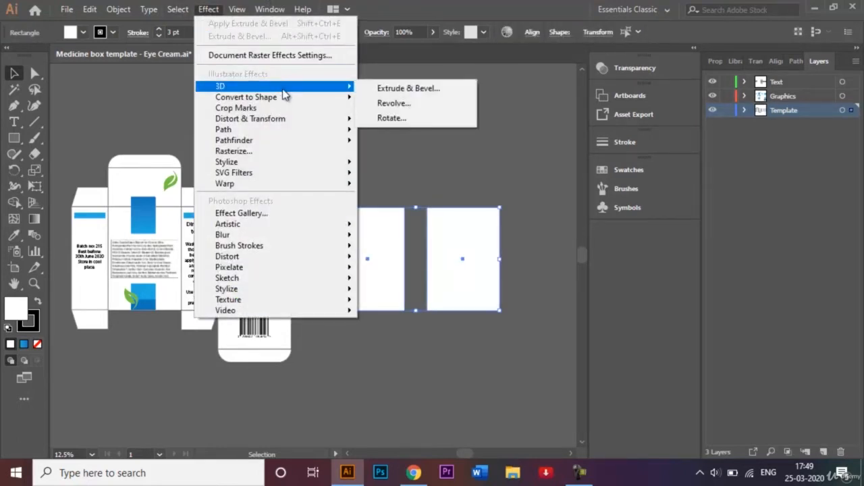
click(389, 89)
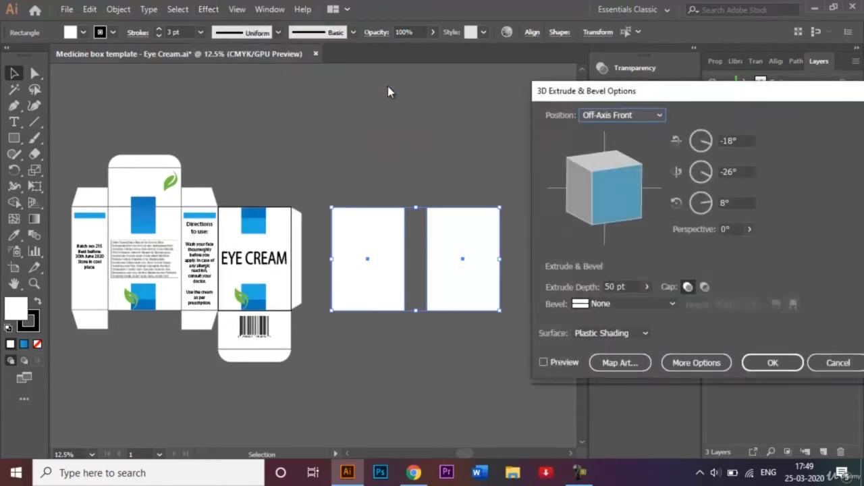
drag(603, 188, 607, 181)
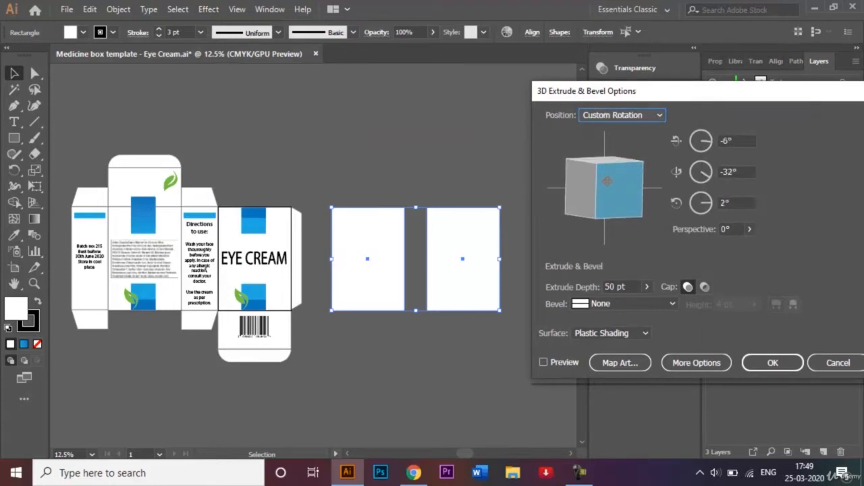
click(608, 286)
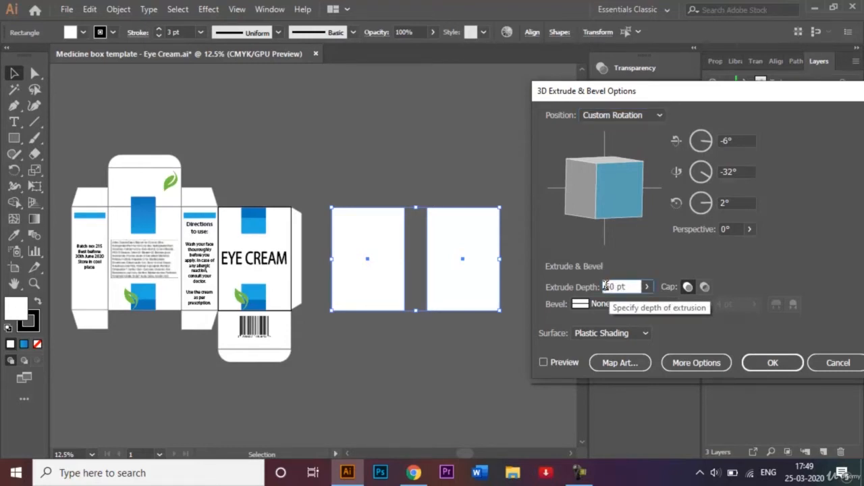
text(2)
click(543, 363)
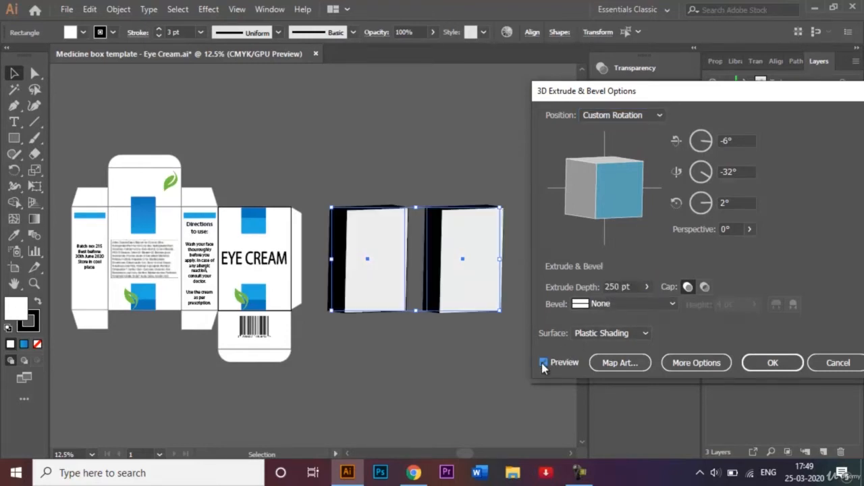
click(836, 363)
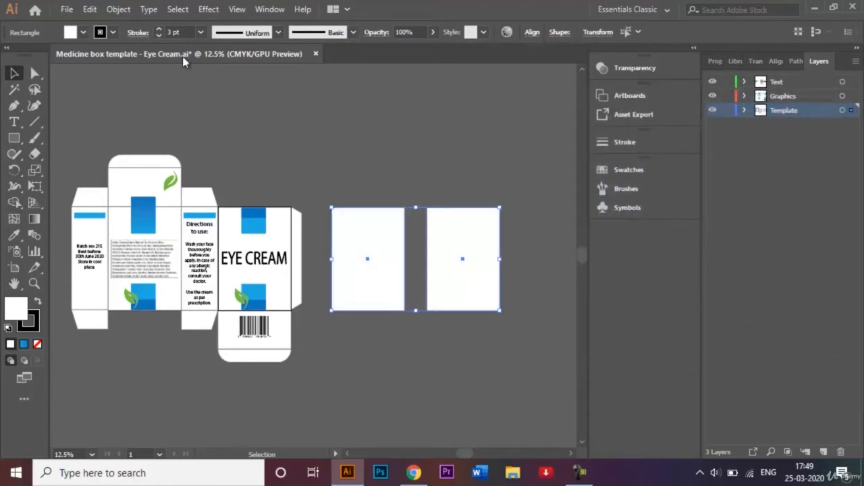
- Remove the stroke from both blank rectangles by setting it to None
click(113, 32)
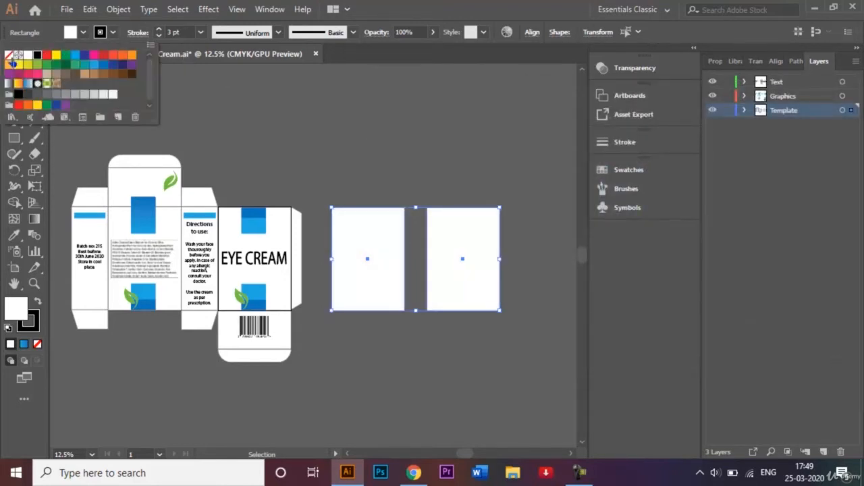
click(9, 57)
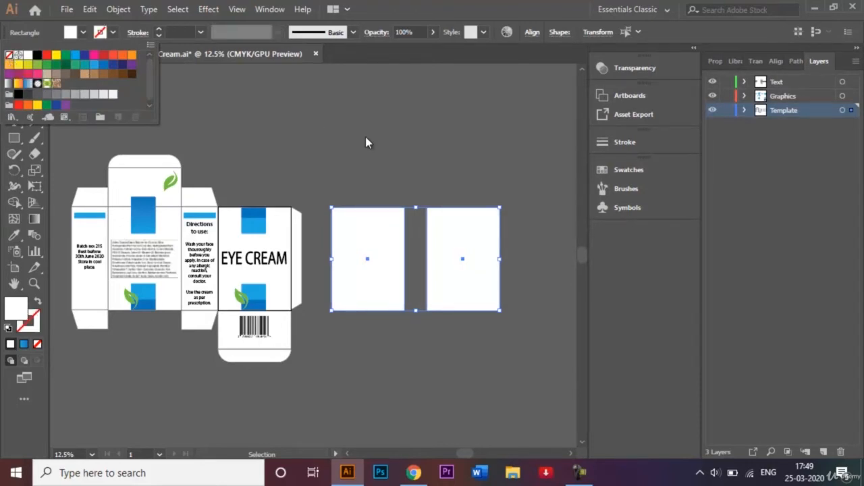
click(366, 137)
- Apply 3D Extrude & Bevel to both rectangles with a custom rotation of -12°, -40°, 9° and an extrude depth of 250 pt
click(209, 9)
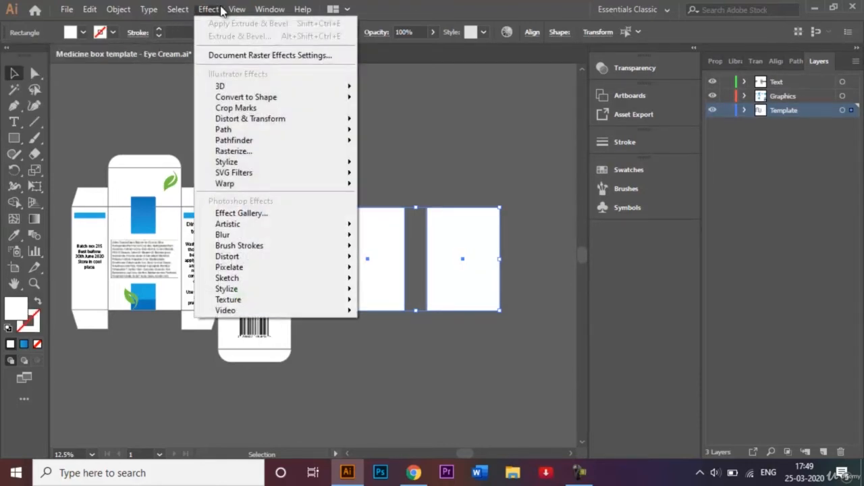
mouse_move(297, 87)
click(401, 84)
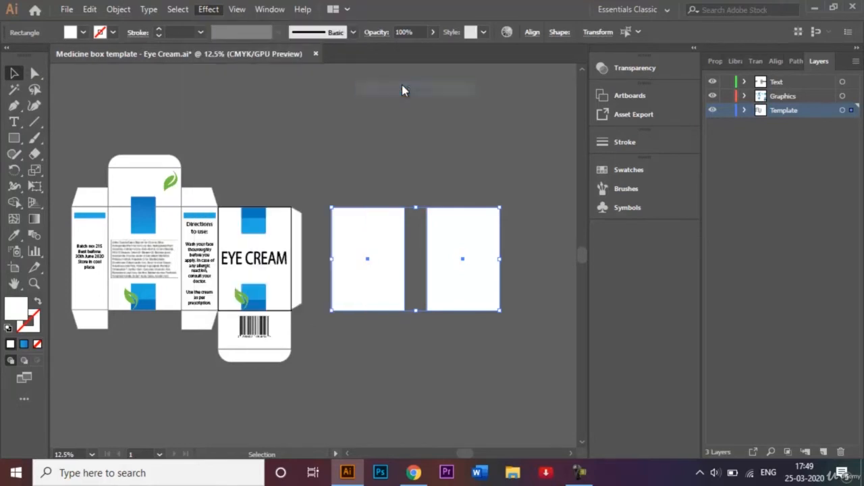
mouse_move(621, 197)
mouse_down()
mouse_move(623, 189)
mouse_move(629, 198)
mouse_up()
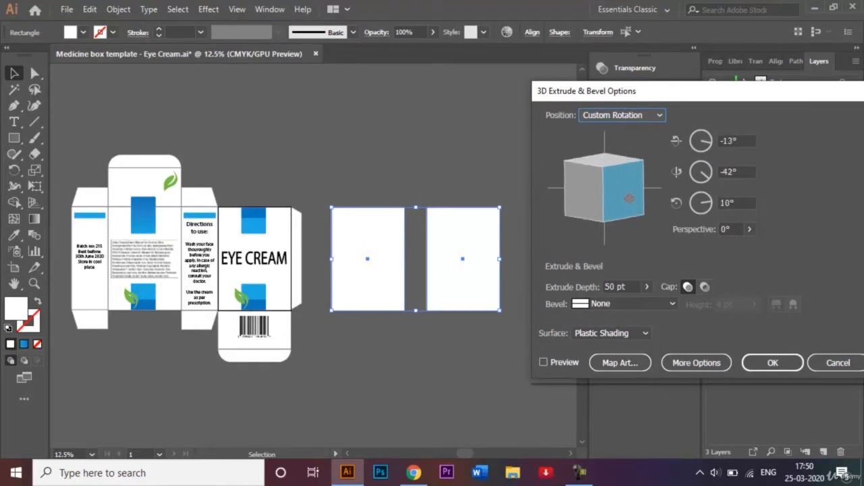
click(608, 286)
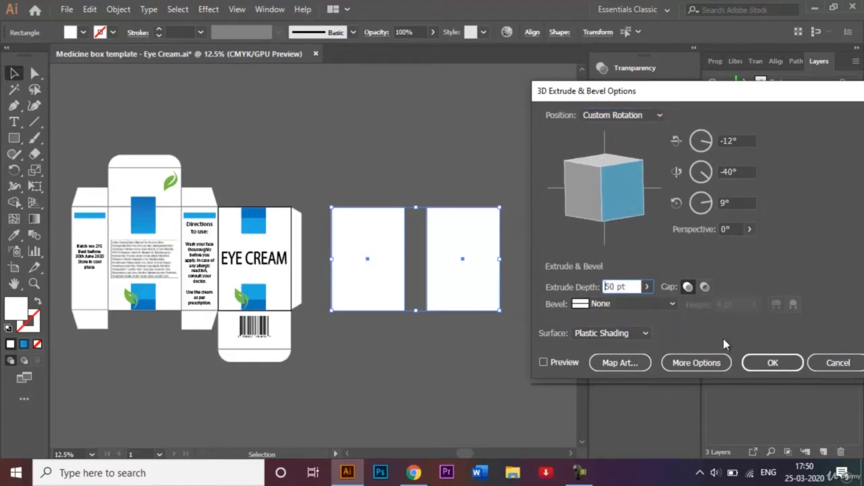
text(2)
click(773, 354)
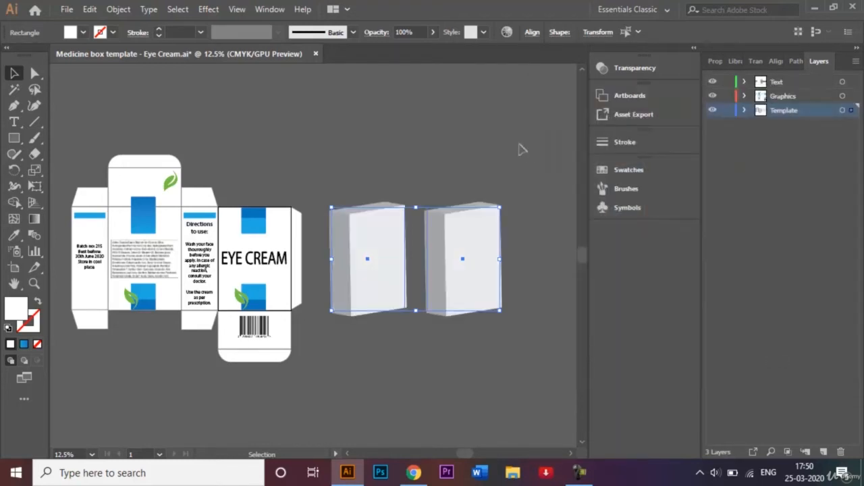
click(521, 149)
click(375, 228)
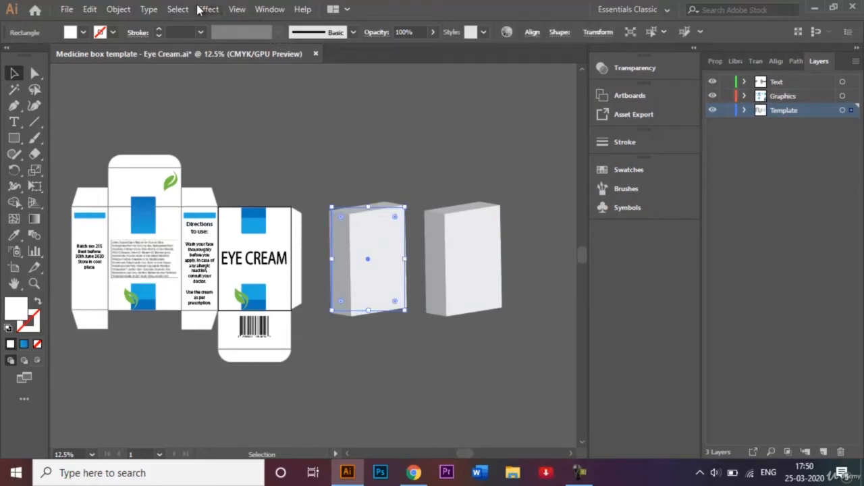
click(200, 9)
mouse_move(318, 88)
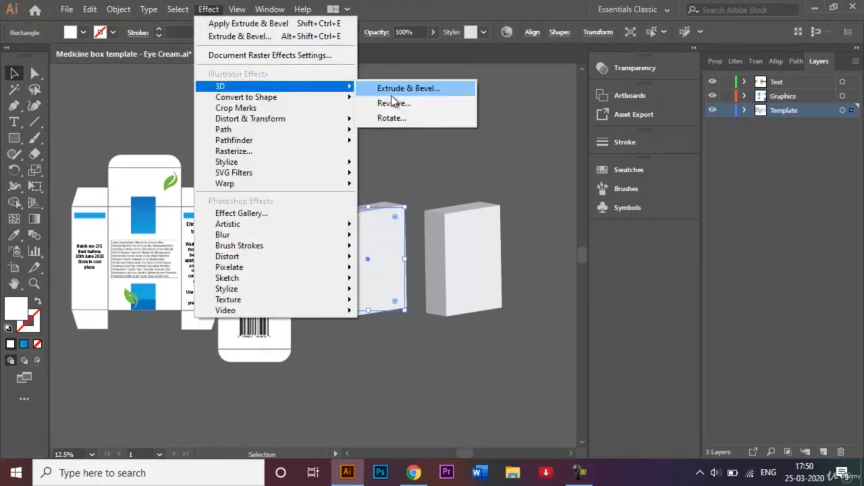
click(392, 94)
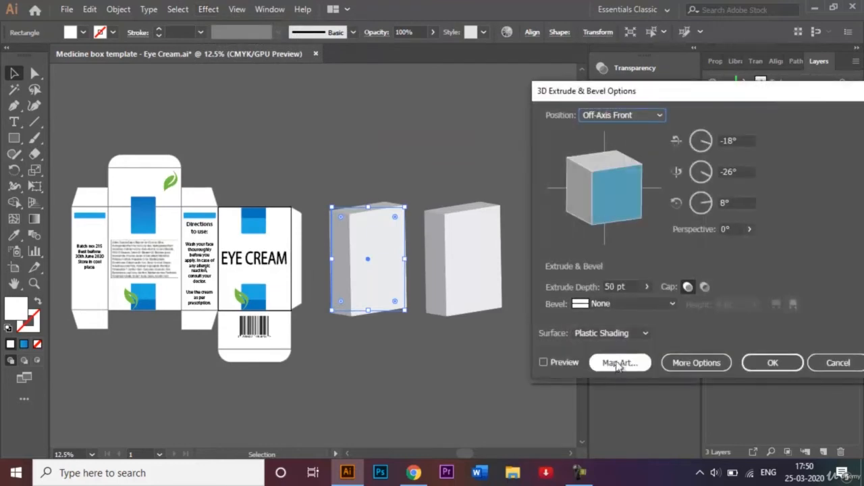
click(619, 363)
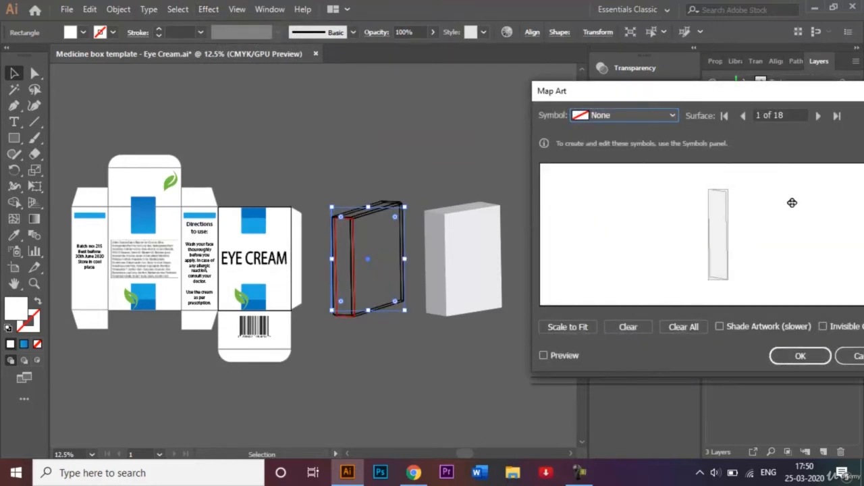
click(819, 116)
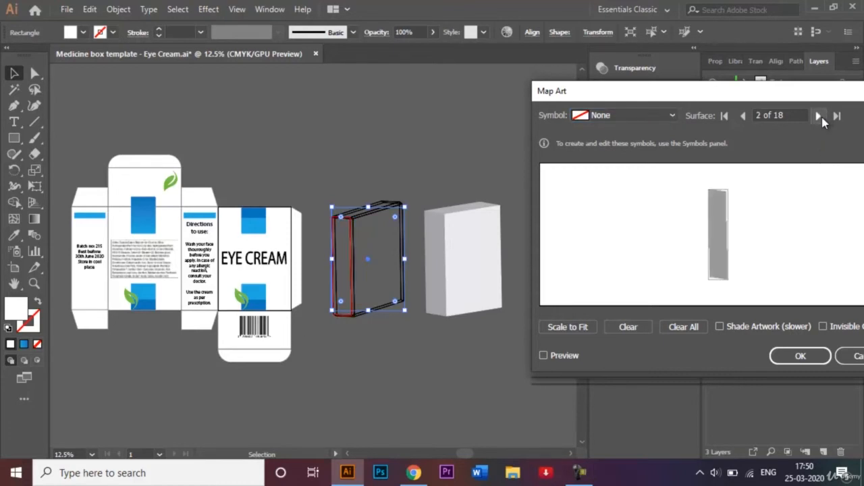
click(818, 116)
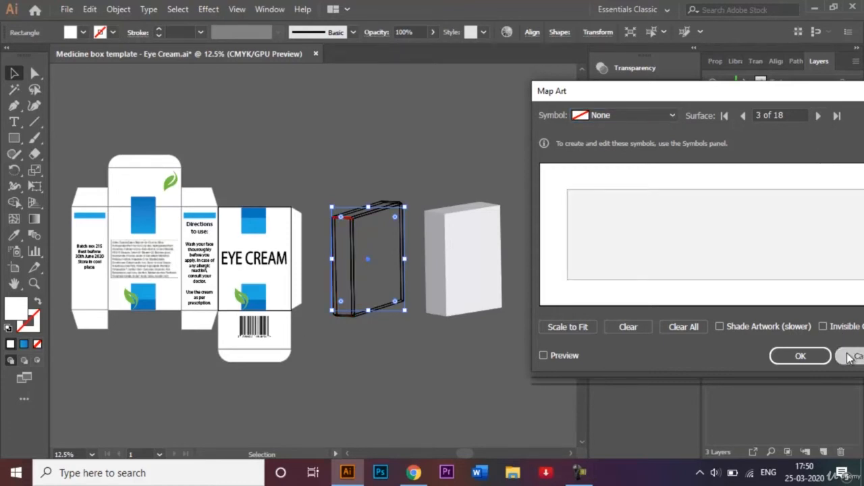
click(849, 358)
click(835, 362)
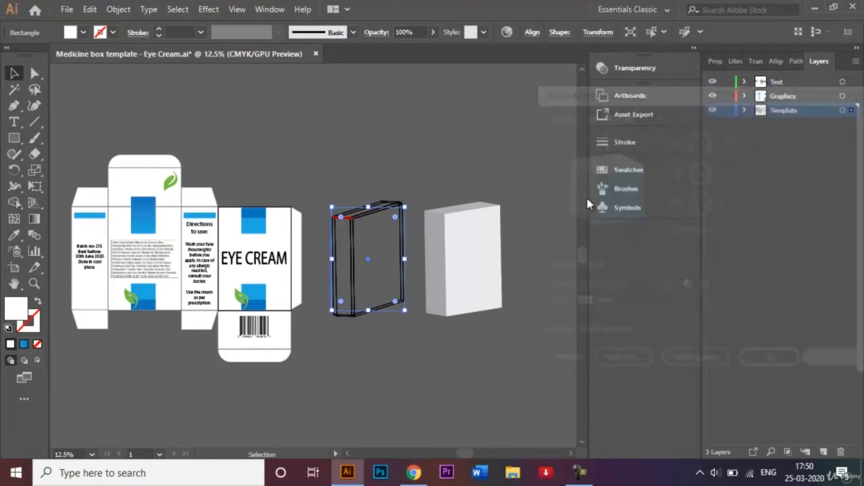
- Undo the 3D extrusion of both rectangles and clear the selection
click(434, 124)
key(ctrl+z)
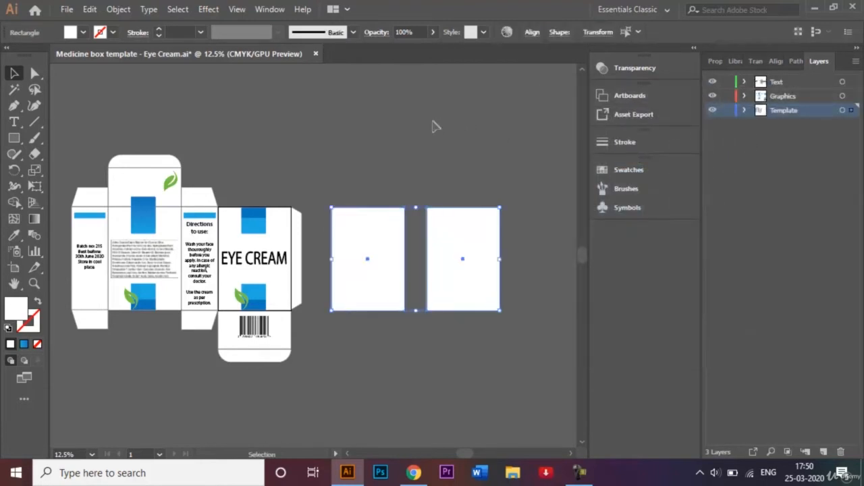
click(387, 150)
- Set up a 3D Extrude & Bevel on the left blank rectangle alone with Off-Axis Front position, 250 pt depth and preview enabled
drag(363, 189, 391, 331)
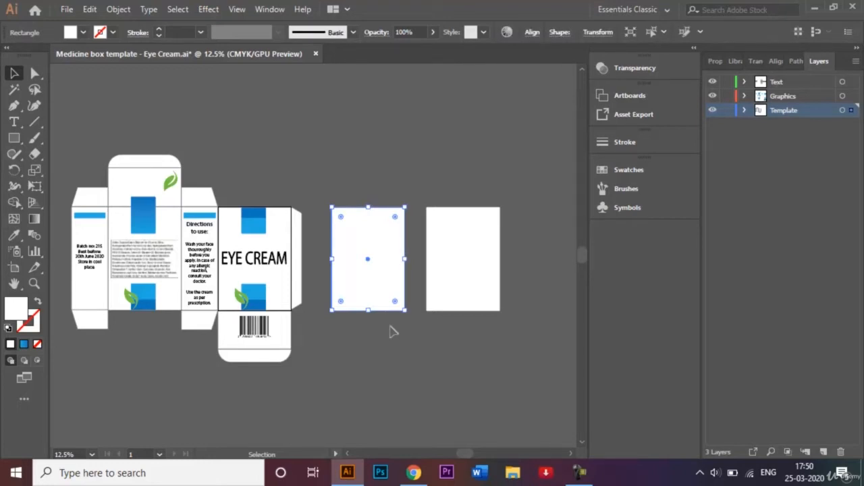
click(208, 9)
mouse_move(341, 98)
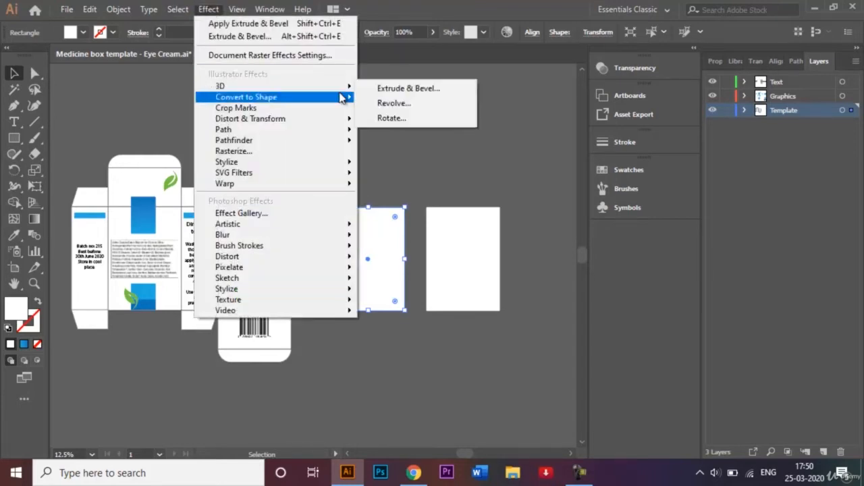
click(384, 87)
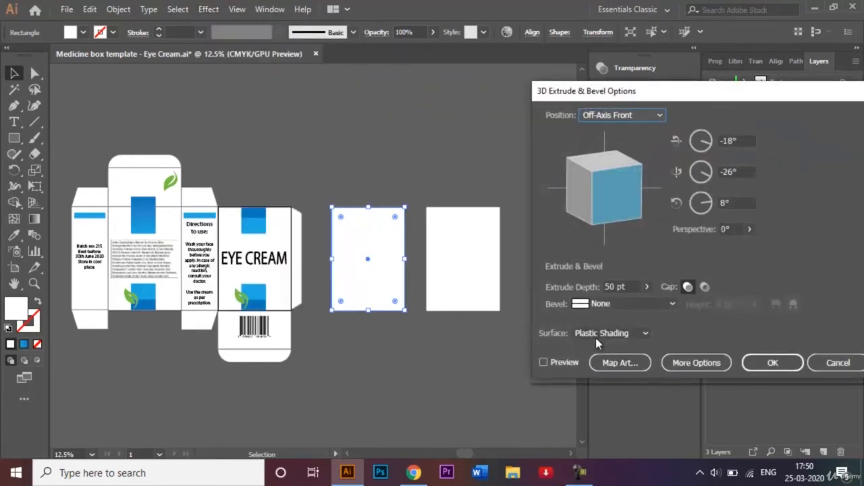
click(609, 286)
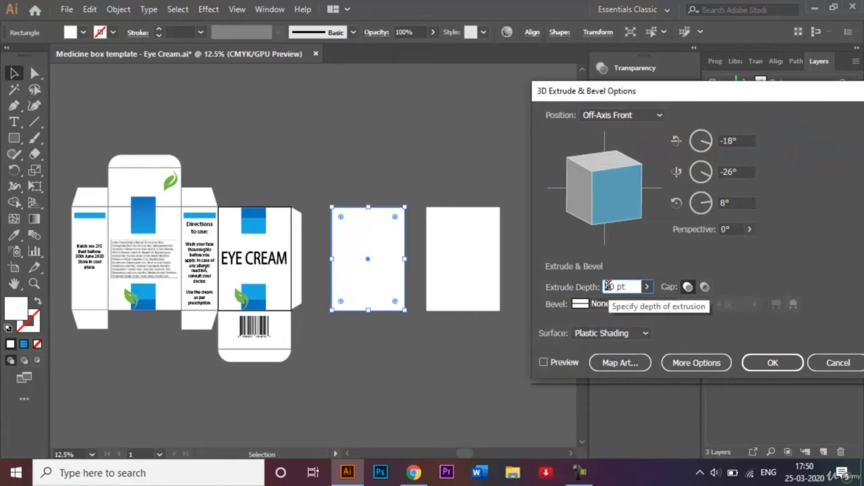
text(2)
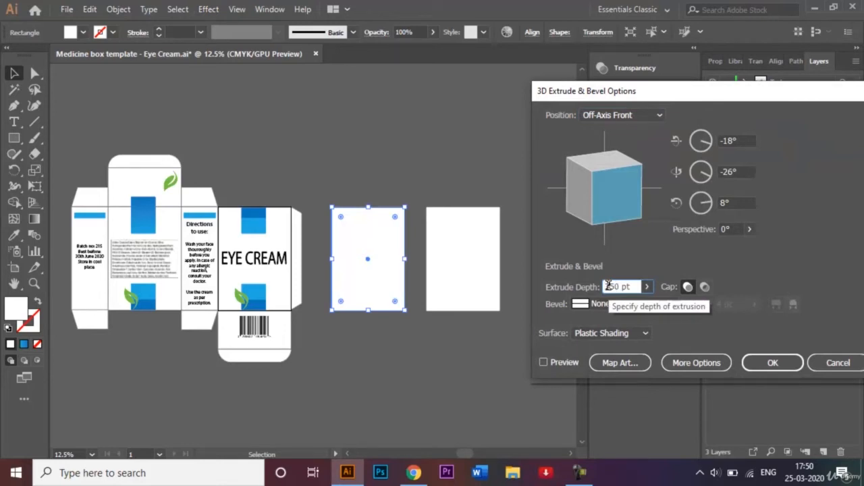
click(544, 363)
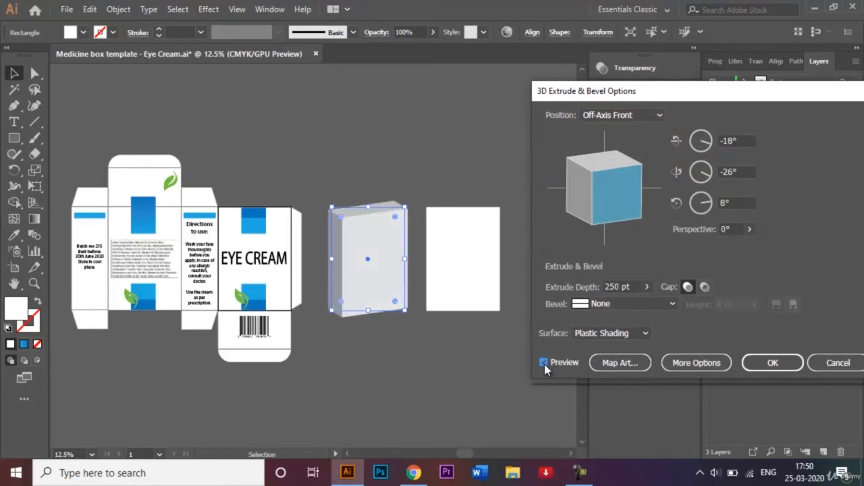
- Map the Front Side Symbol onto the extruded box's front face, surface 1 of 6
click(620, 365)
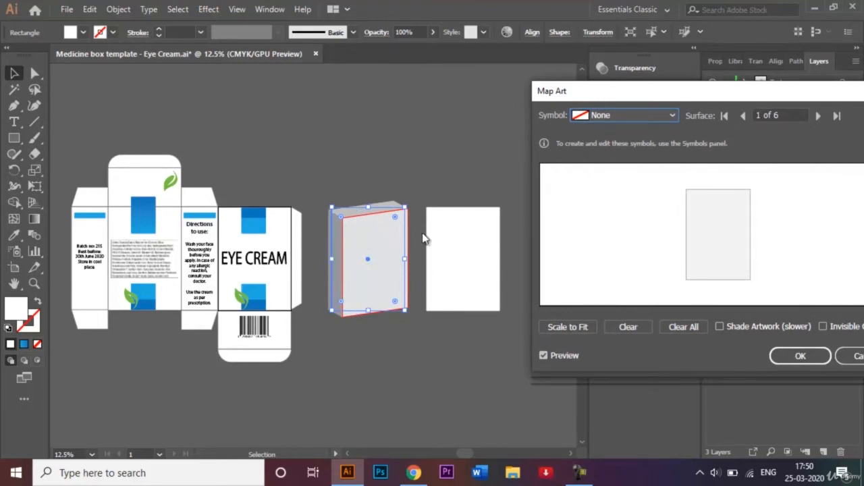
click(673, 116)
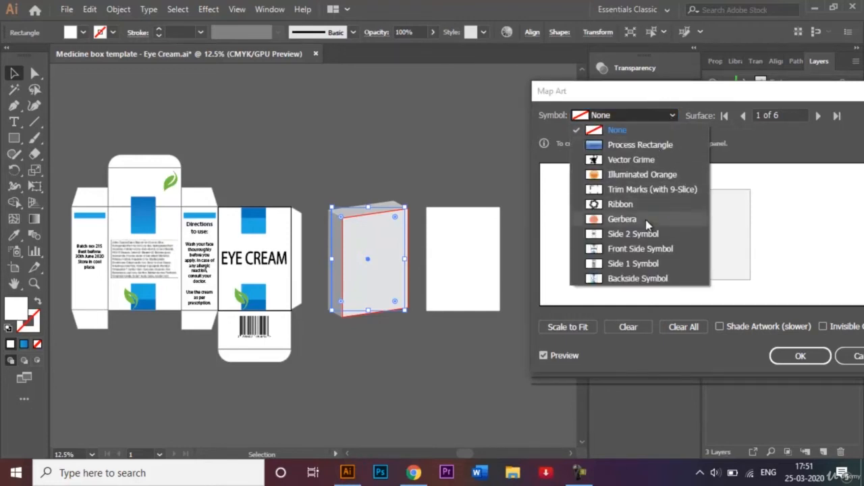
click(647, 247)
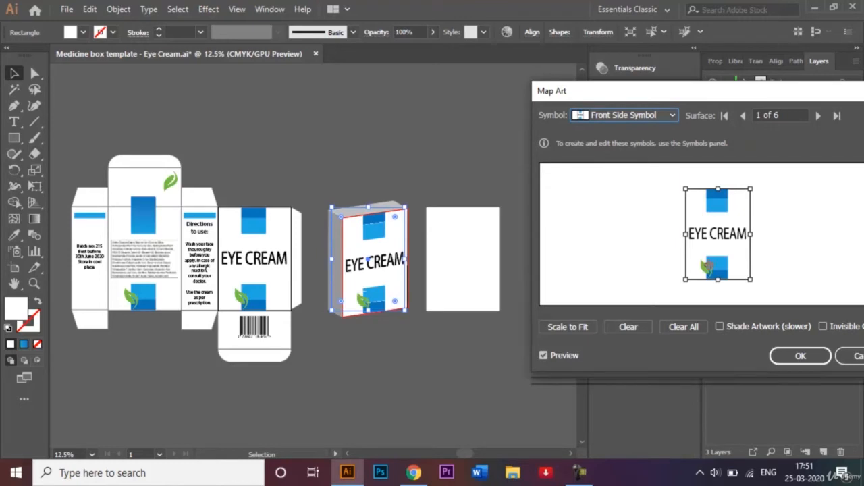
click(818, 116)
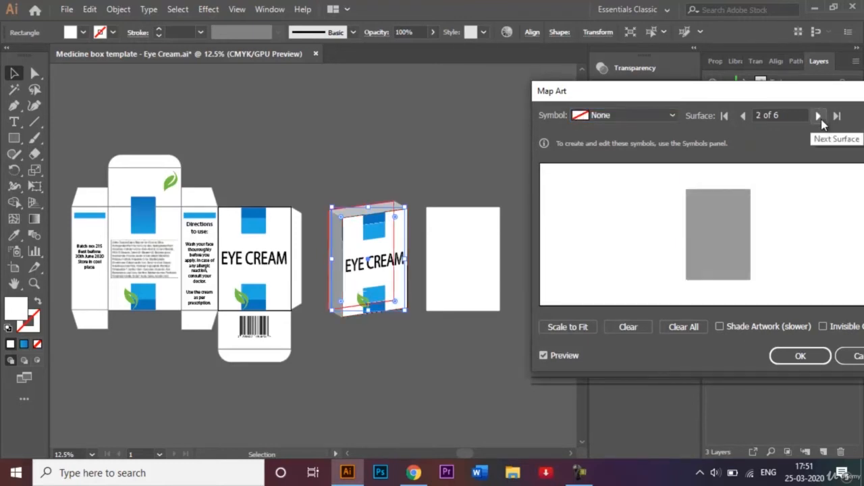
click(818, 117)
click(819, 116)
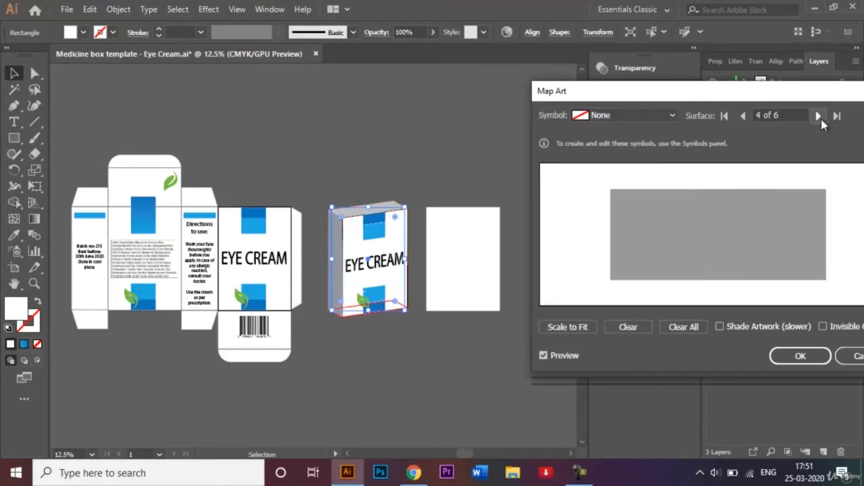
click(818, 117)
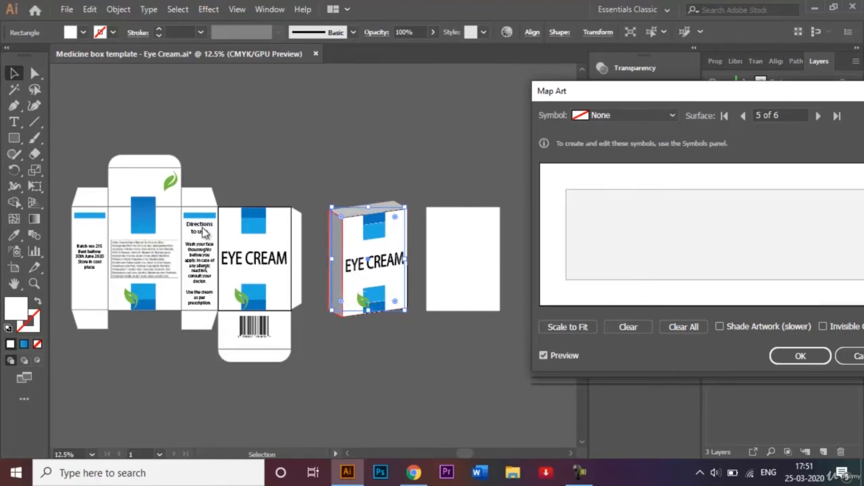
click(673, 114)
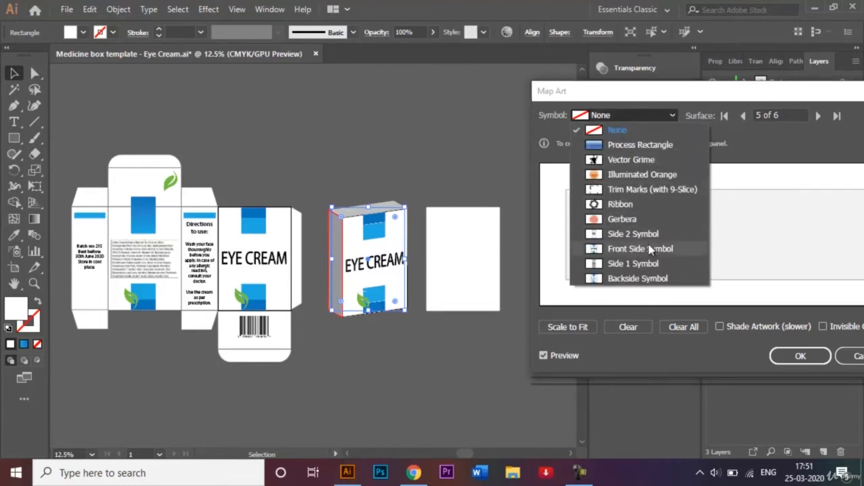
click(650, 265)
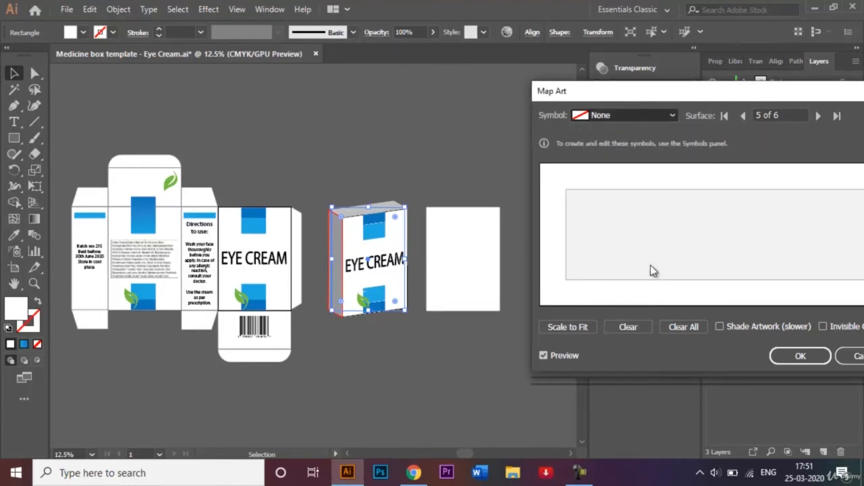
click(793, 356)
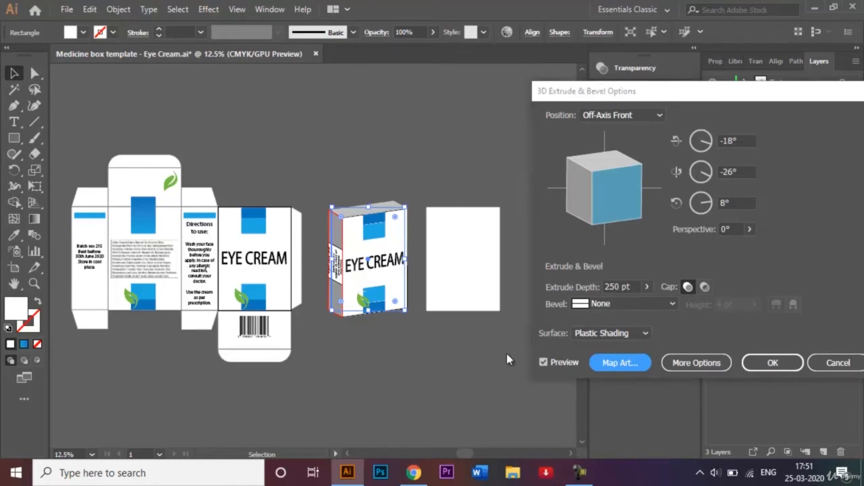
click(852, 364)
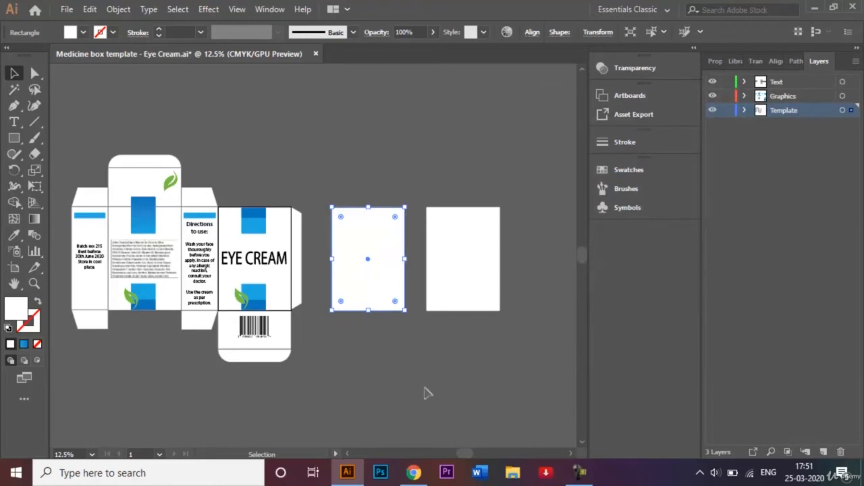
- Set up 3D Extrude & Bevel again on the left blank rectangle with Off-Axis Front position, 250 pt depth and preview enabled
click(210, 12)
mouse_move(294, 87)
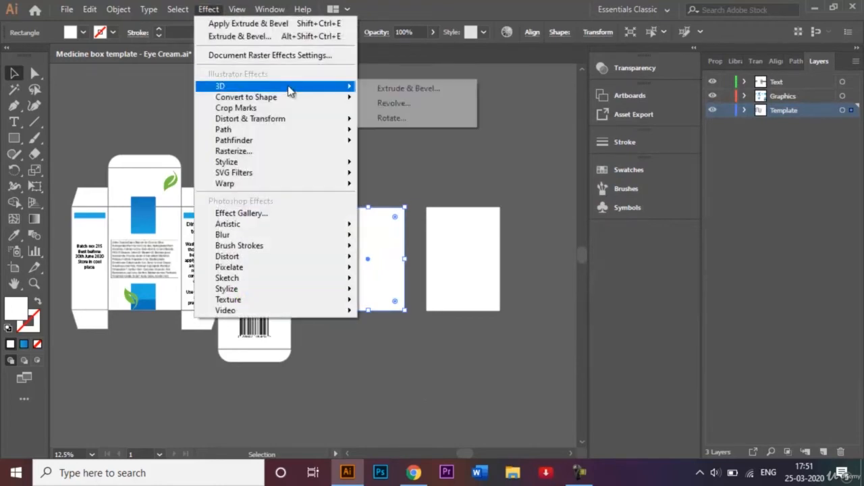
click(457, 87)
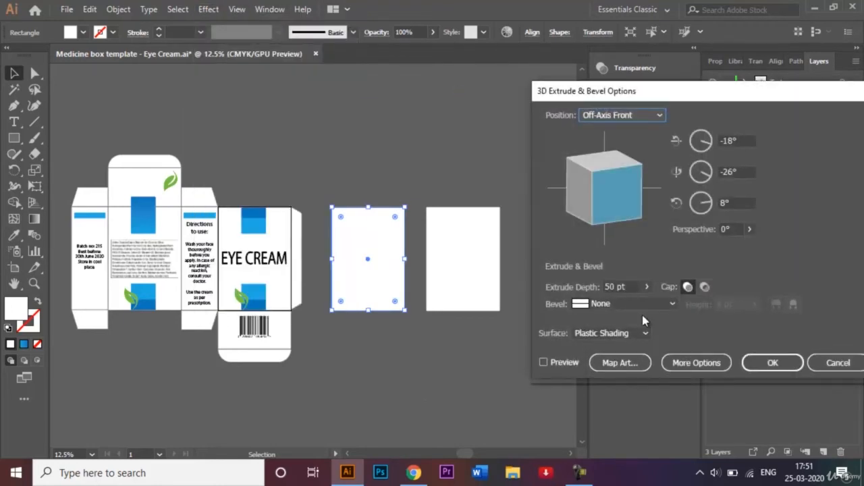
click(606, 288)
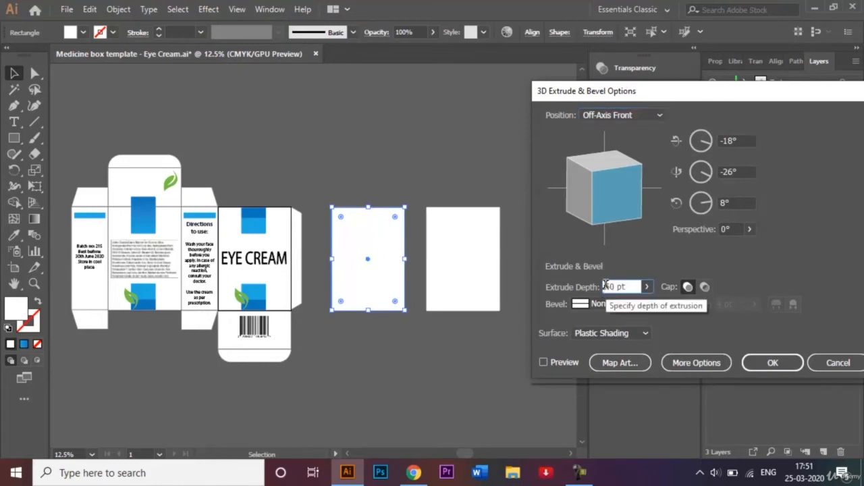
click(544, 362)
- Map the Front Side Symbol onto surface 1 of 6, the front face of the left box
click(601, 368)
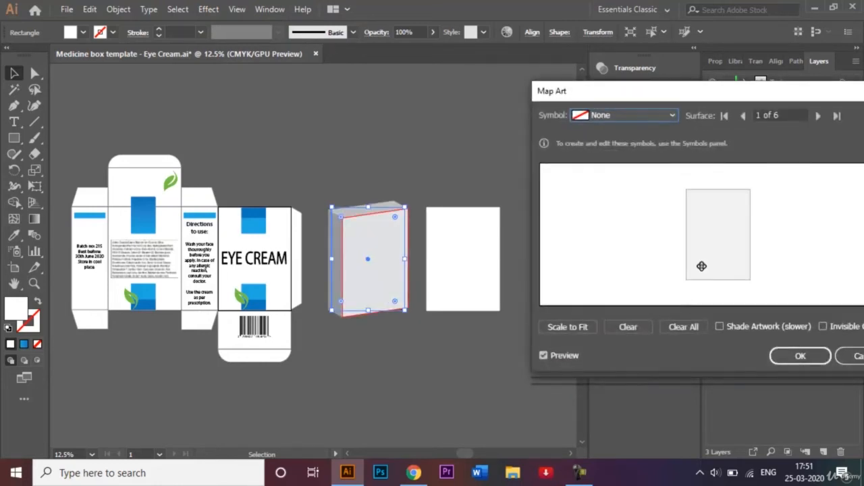
click(658, 120)
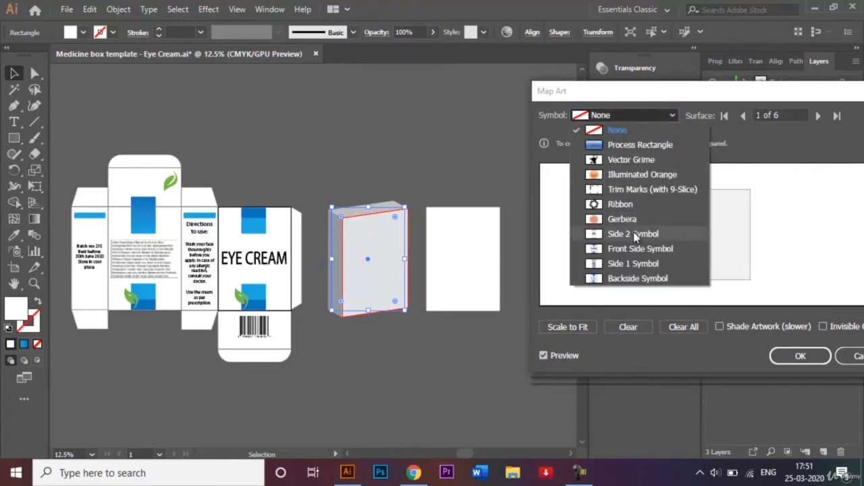
click(642, 249)
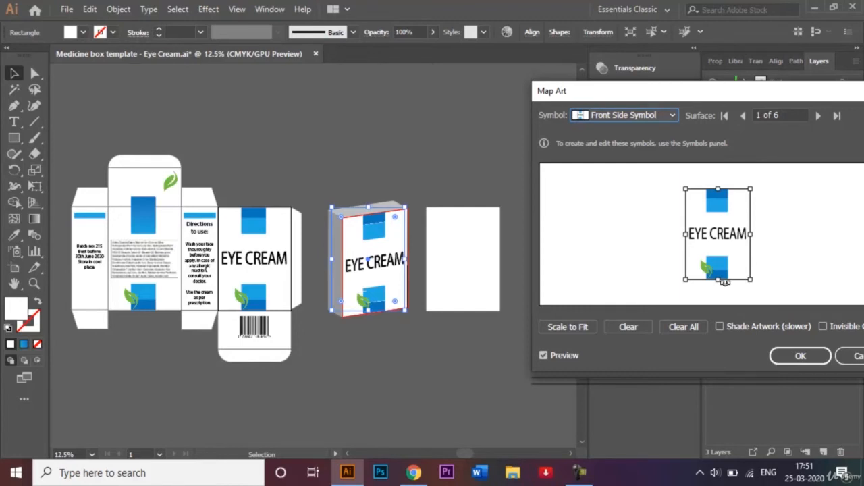
- Map the Side 1 Symbol onto surface 5 of 6, rotated sideways and fitted to the face, then apply the extrusion and deselect the box
click(742, 116)
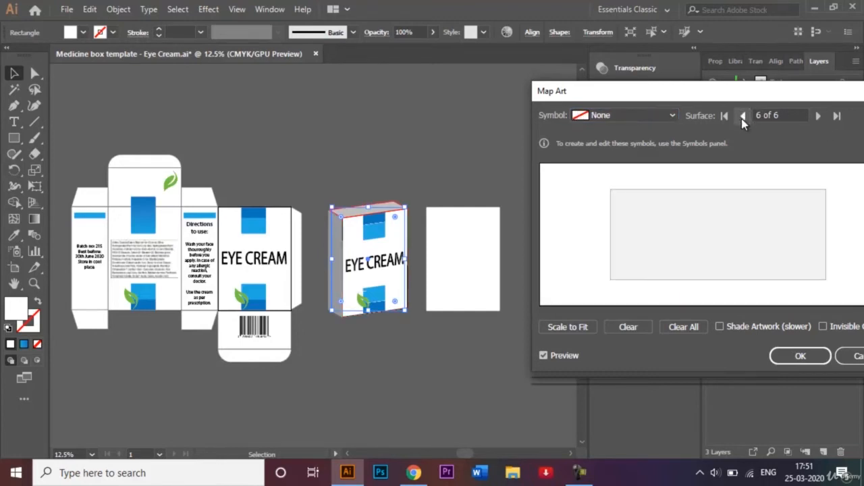
click(742, 117)
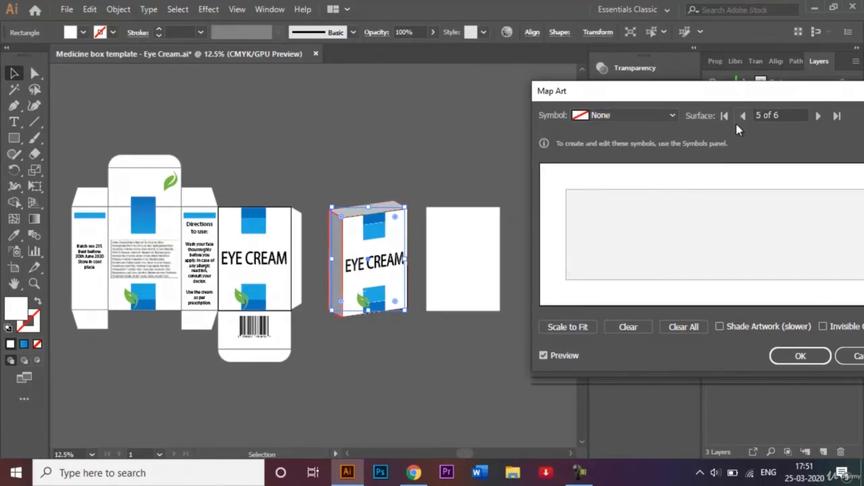
click(627, 115)
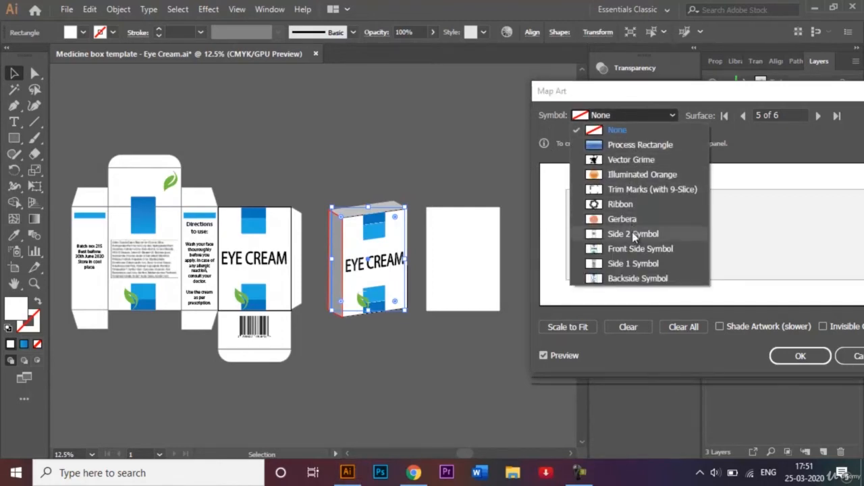
click(636, 262)
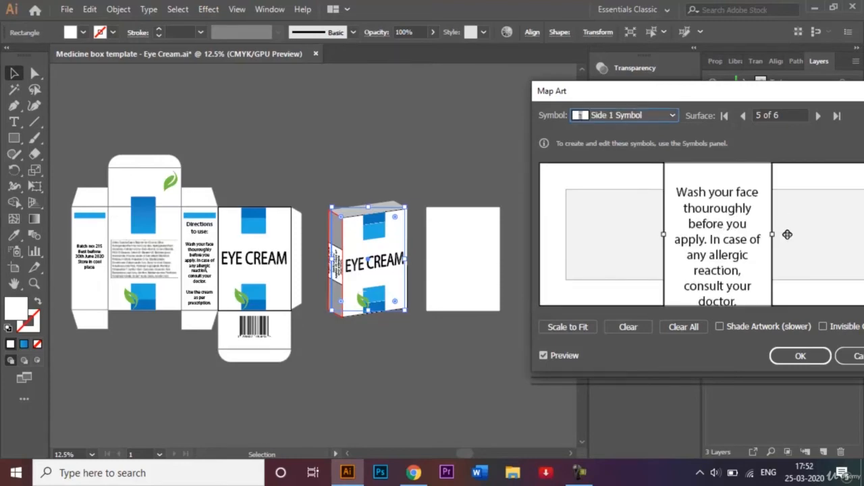
drag(777, 232, 720, 306)
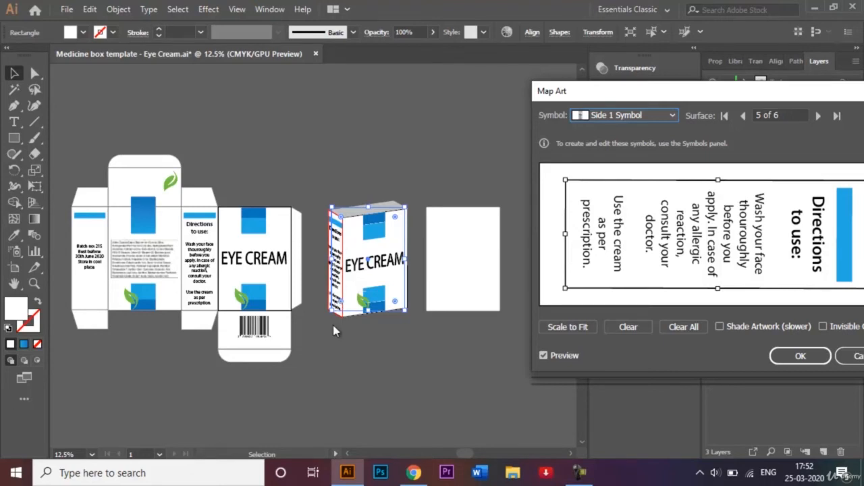
click(815, 358)
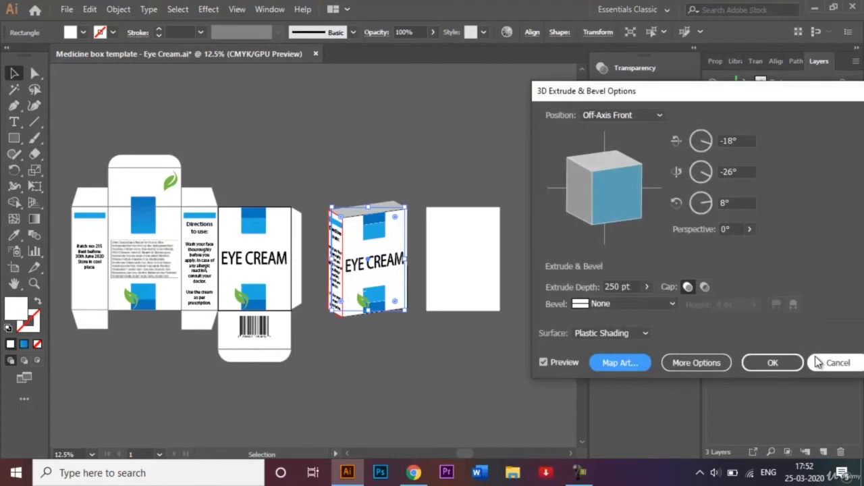
click(801, 365)
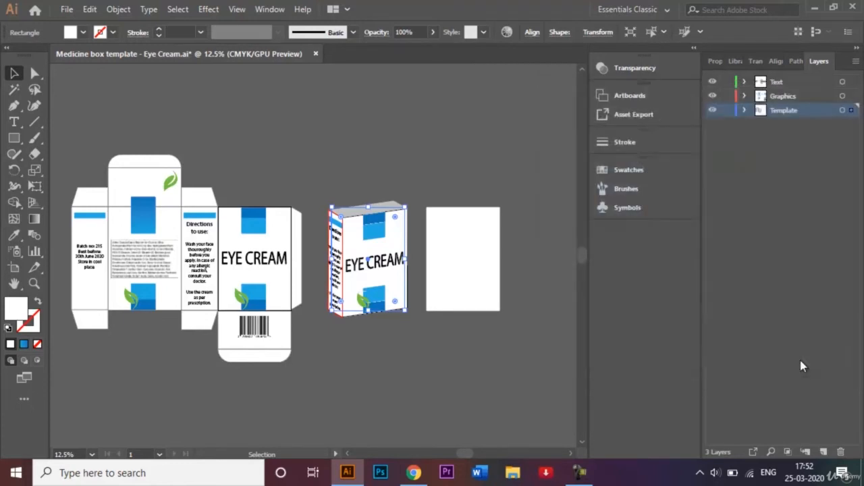
click(360, 159)
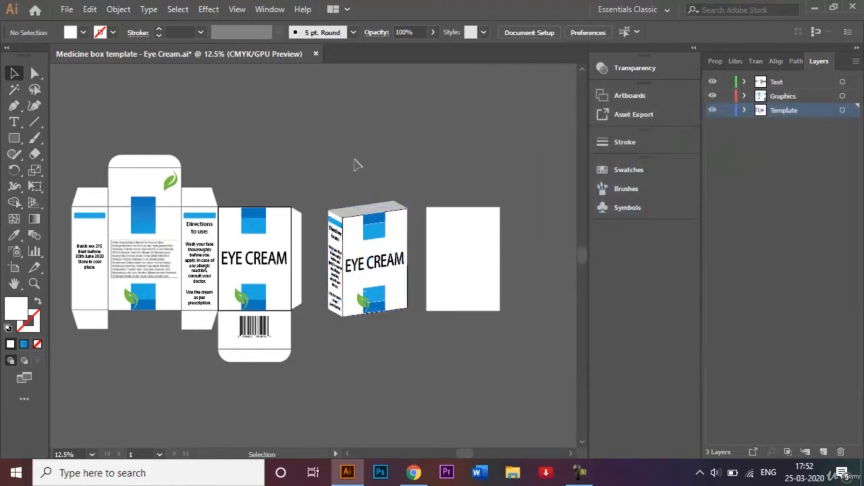
- Set up 3D Extrude & Bevel on the remaining blank rectangle with Off-Axis Front position, 250 pt depth and preview enabled
click(464, 232)
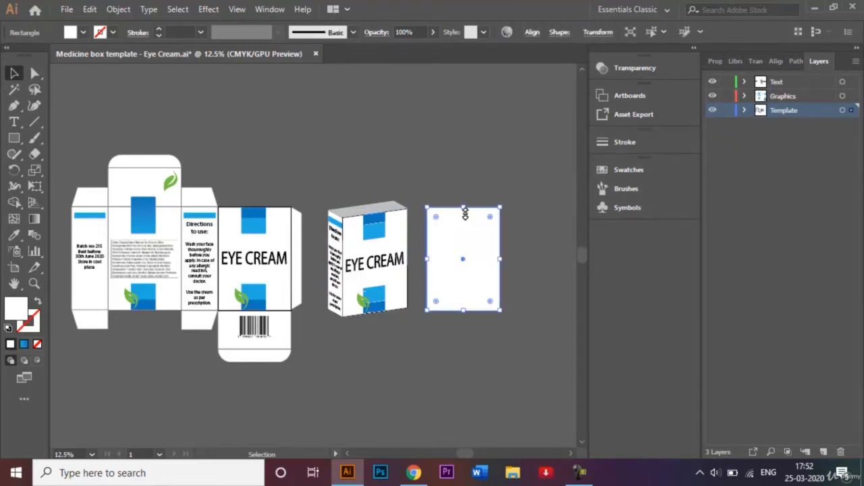
click(209, 8)
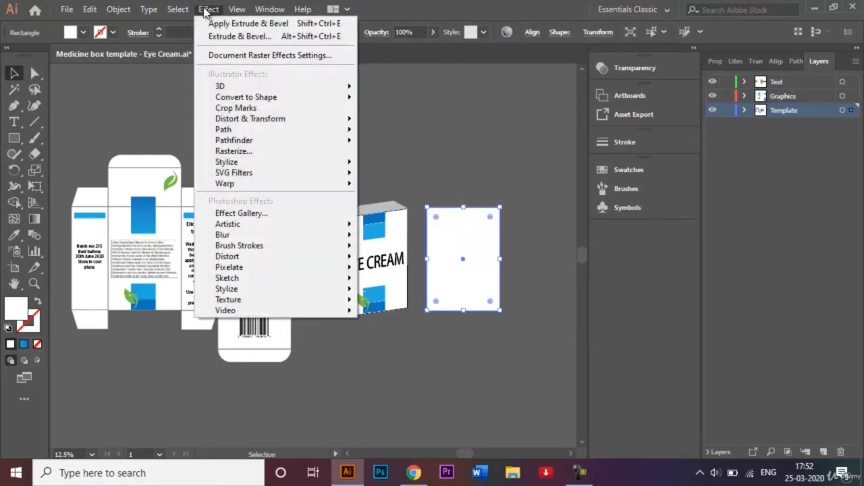
mouse_move(275, 90)
click(390, 88)
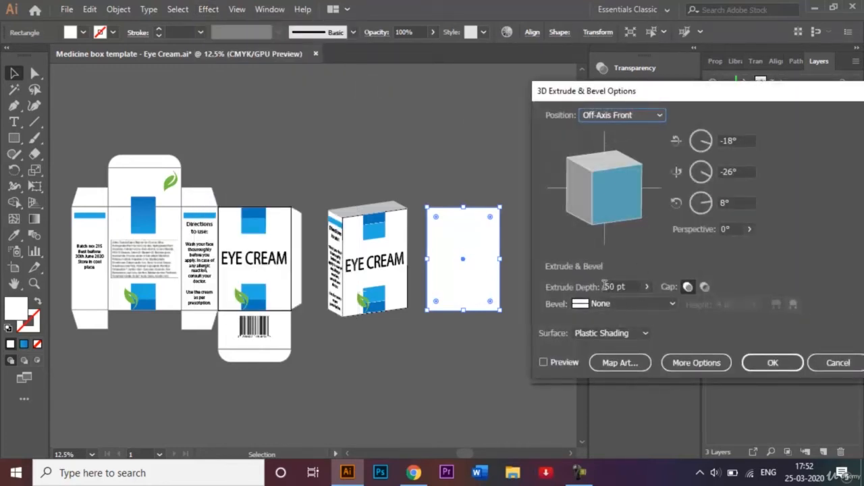
click(605, 286)
text(2)
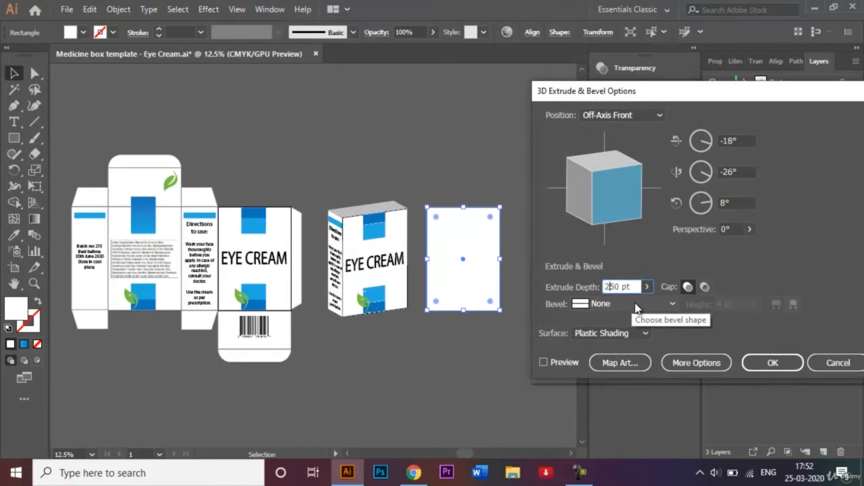
click(544, 362)
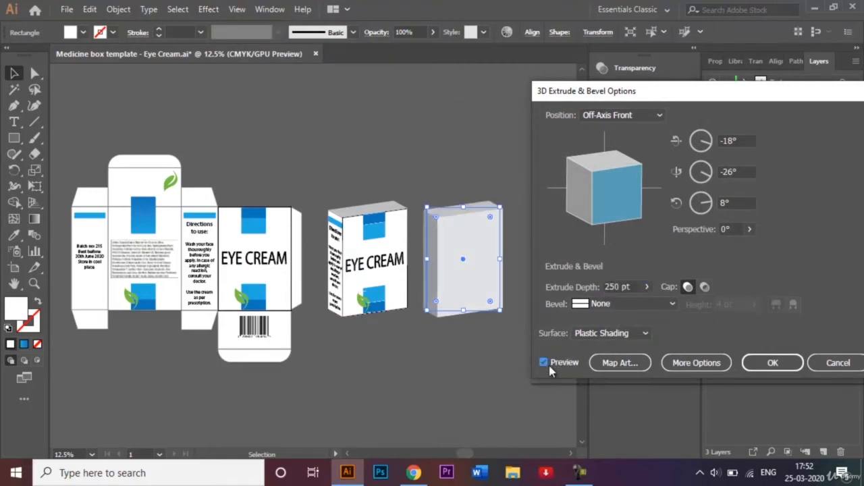
- Map the Backside Symbol onto surface 1 of 6, the front-facing side of the second box
click(634, 363)
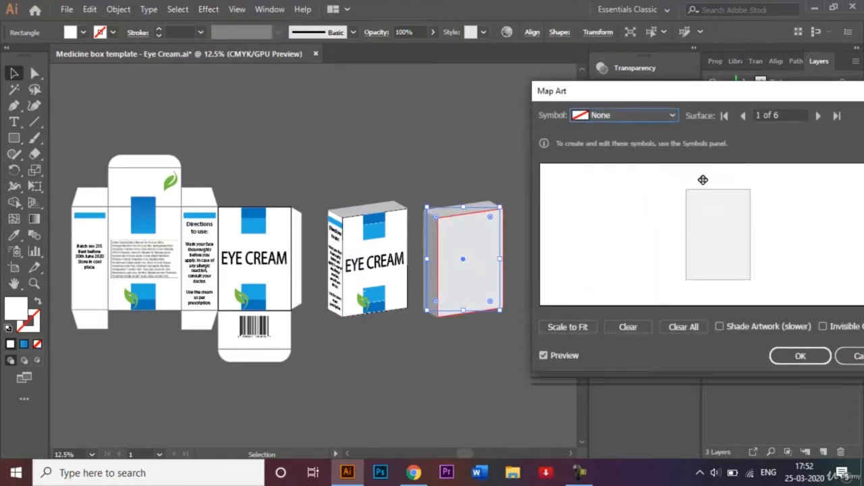
click(673, 116)
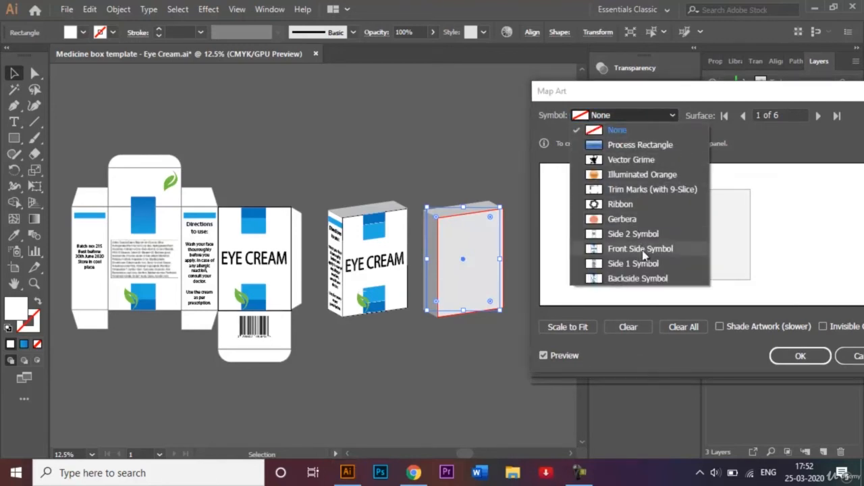
click(647, 280)
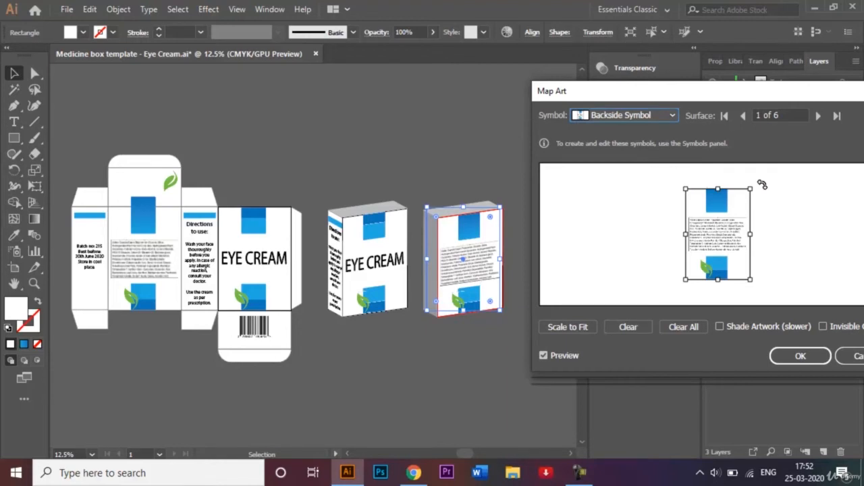
- Map the Side 2 Symbol onto surface 5 of 6 of the second box, rotated sideways and fitted to the face, and apply the extrusion
click(743, 116)
click(742, 116)
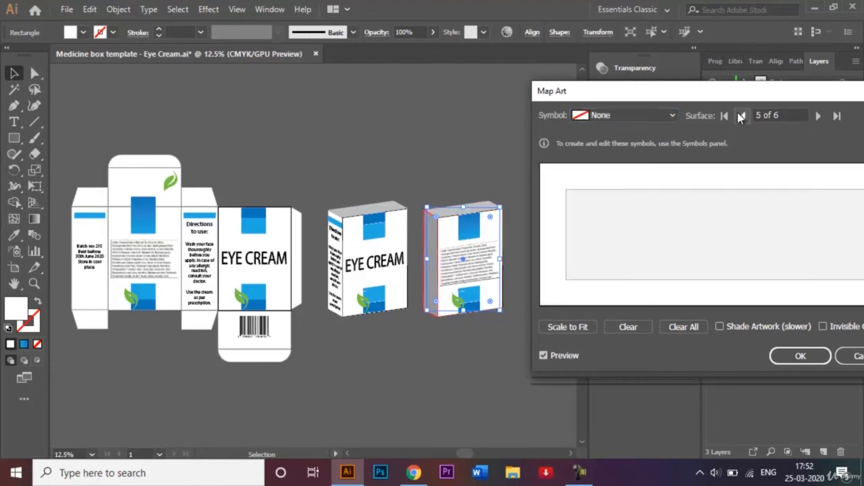
click(661, 114)
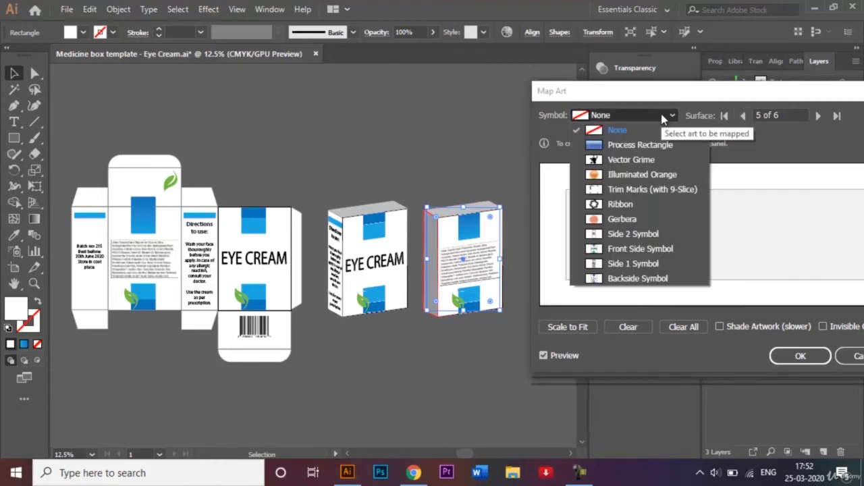
click(632, 233)
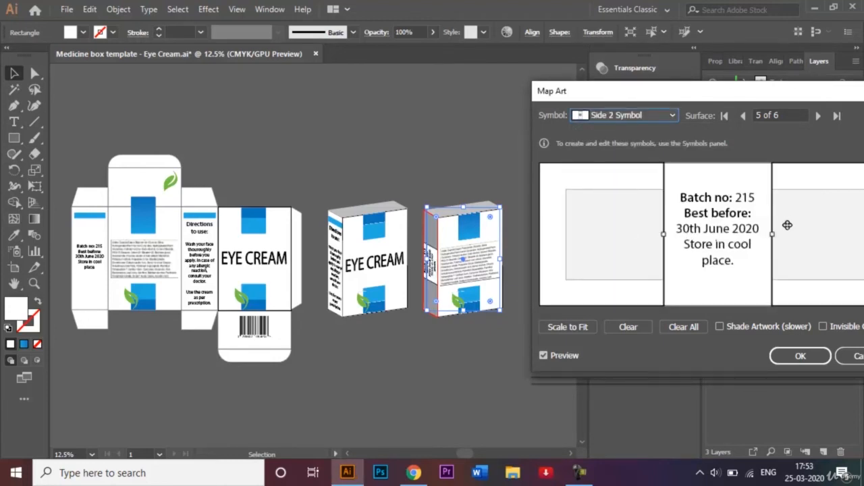
drag(780, 231, 722, 300)
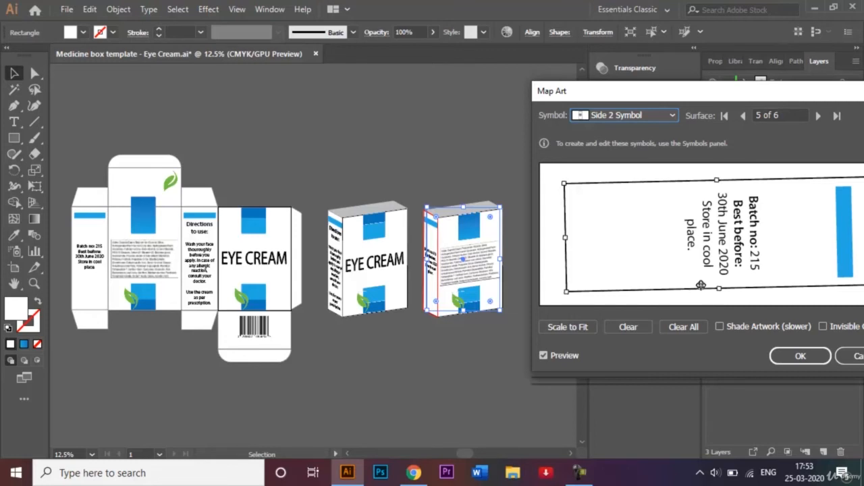
click(813, 356)
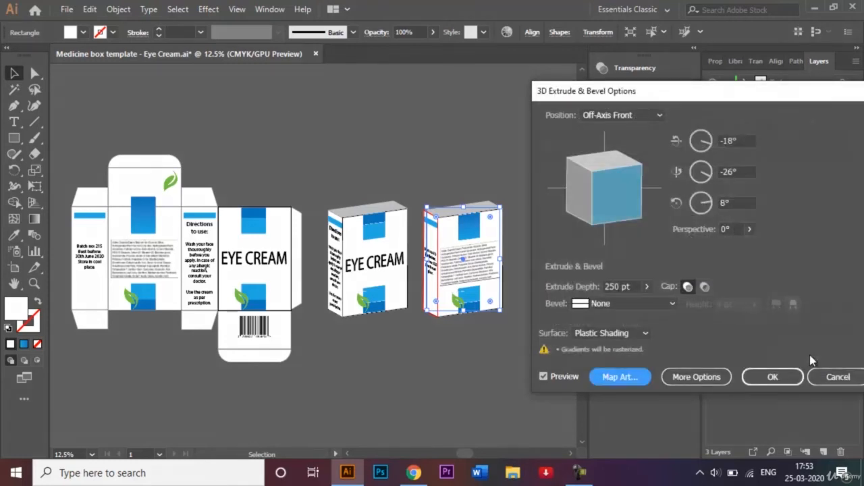
click(768, 378)
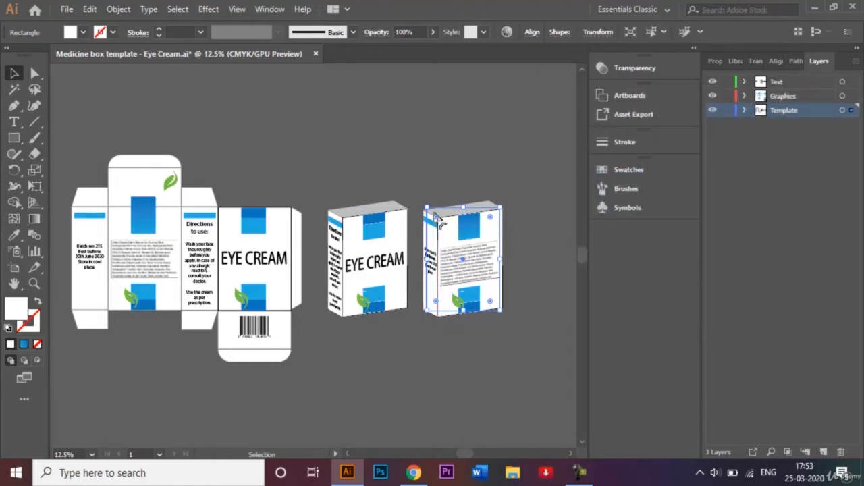
- Expand the appearance of both extruded 3D boxes together and deselect them
click(383, 170)
drag(482, 356, 392, 298)
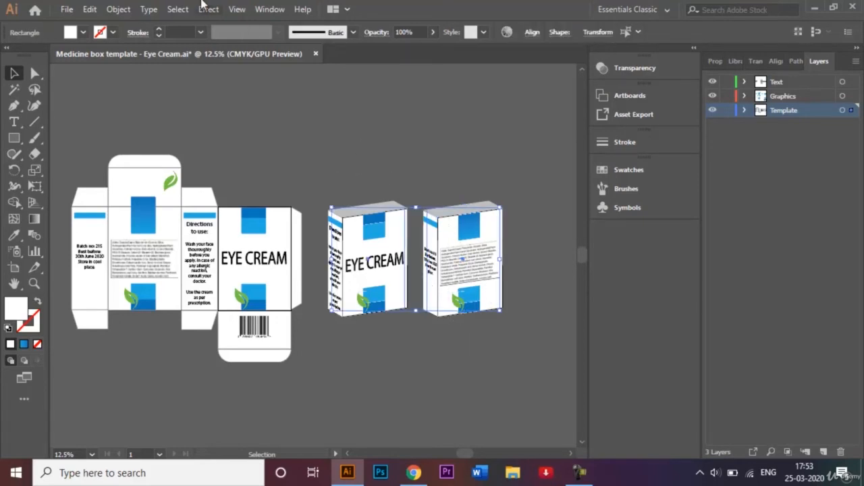
click(119, 9)
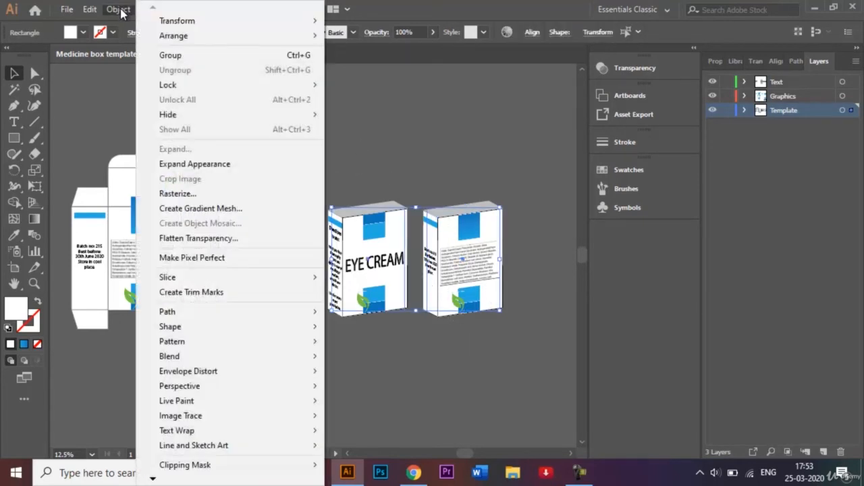
click(195, 163)
click(210, 140)
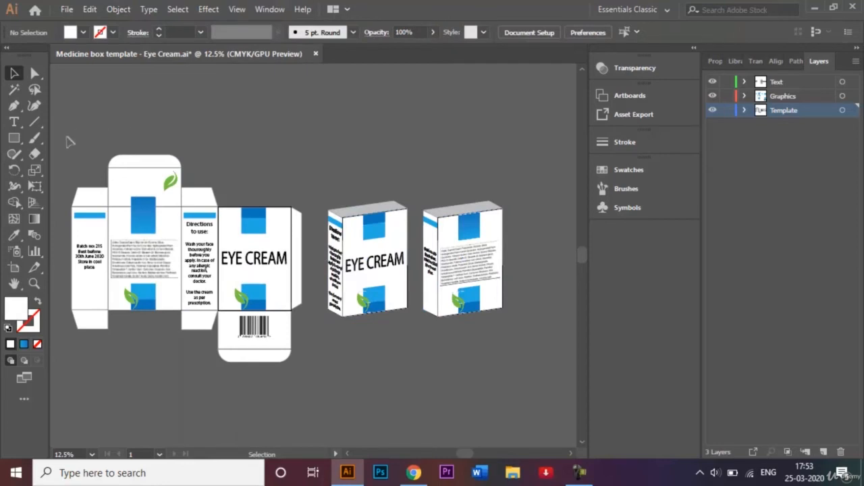
- Delete the flat box template artwork, and scale both boxes down together to about 204 × 136 mm over the blank artboard
drag(66, 137, 300, 380)
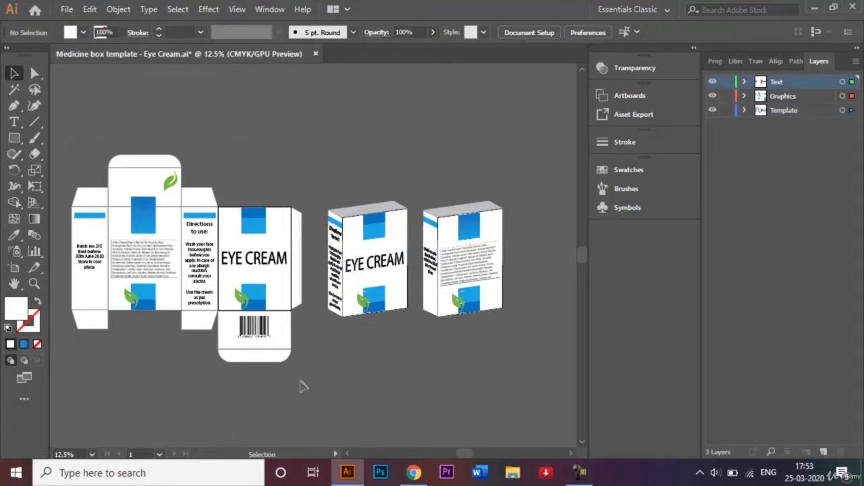
key(Delete)
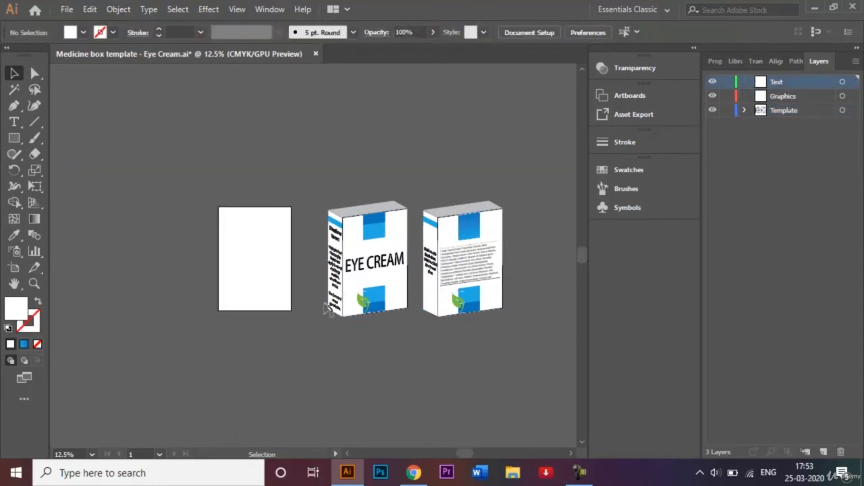
key(ctrl+a)
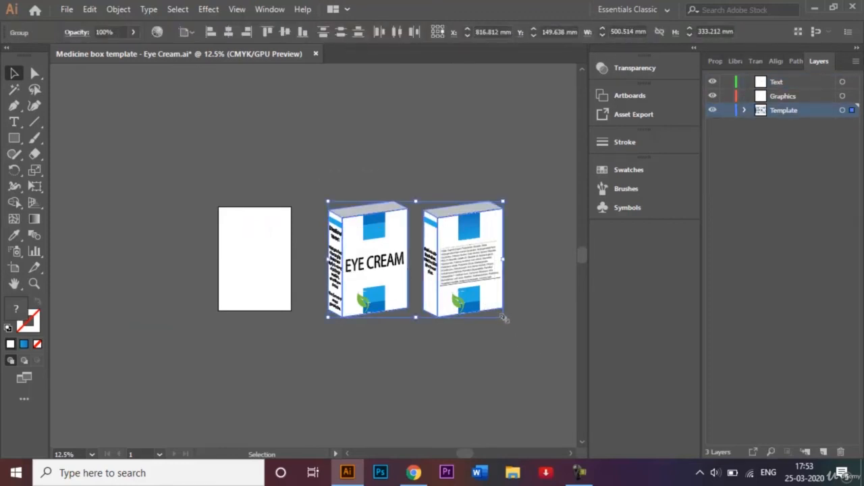
drag(503, 316, 284, 271)
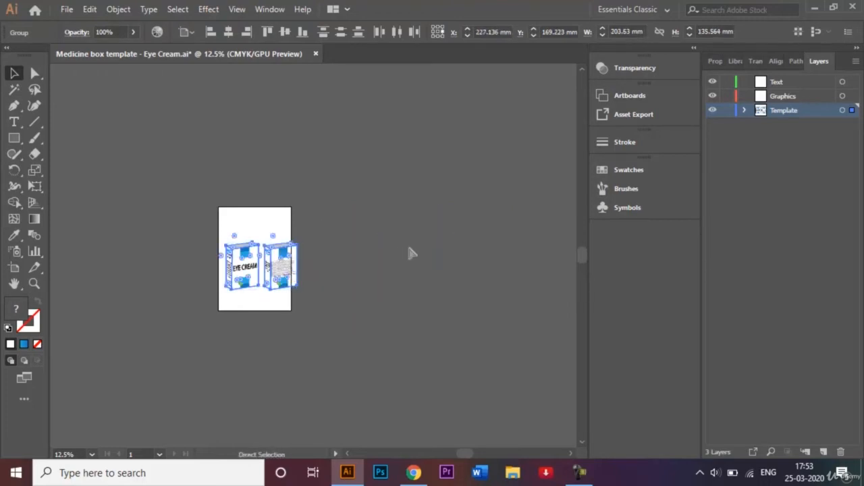
scroll(409, 253, down, 1)
key(ctrl+0)
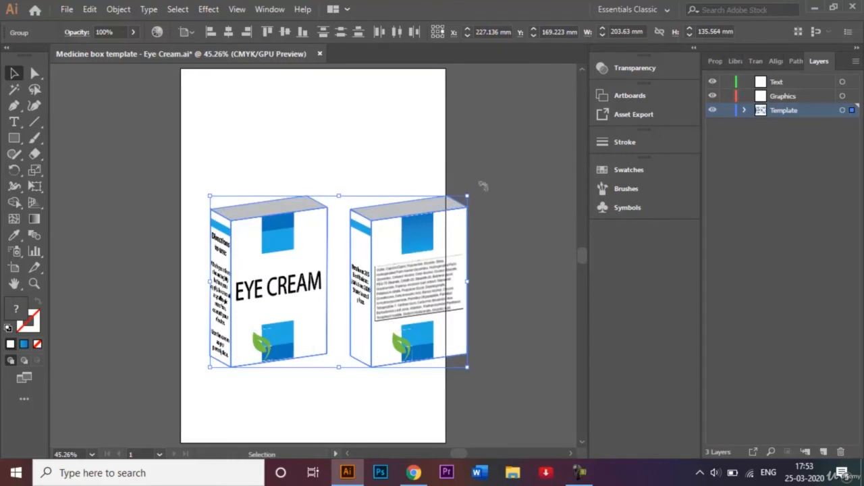
- Arrange the boxes diagonally on the artboard, with the backside box at the upper right and the EYE CREAM front box at the lower left
click(505, 183)
click(412, 315)
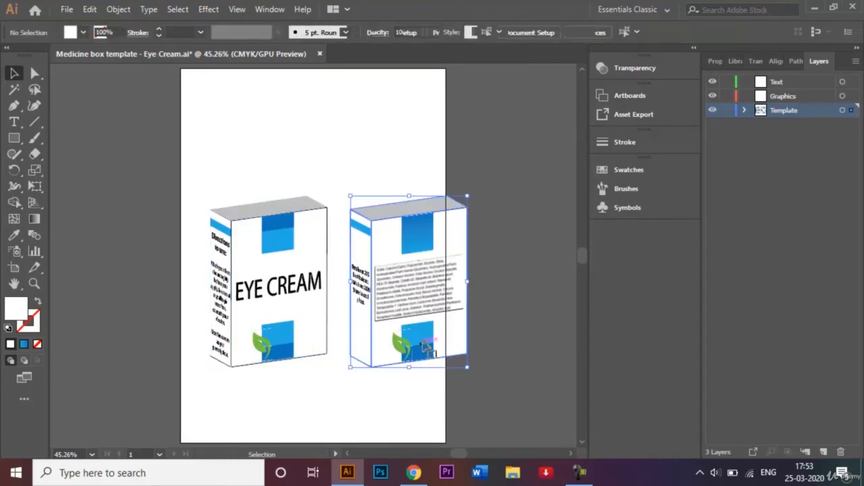
drag(423, 277, 393, 157)
click(266, 297)
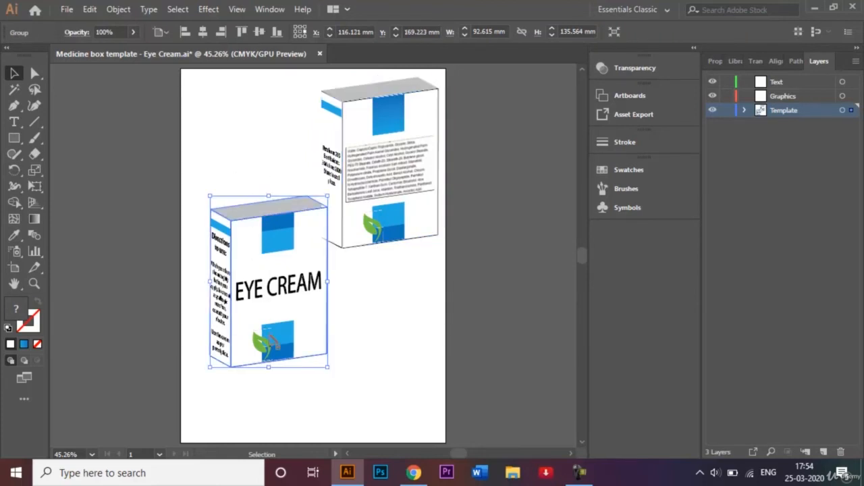
drag(266, 297, 260, 332)
click(340, 336)
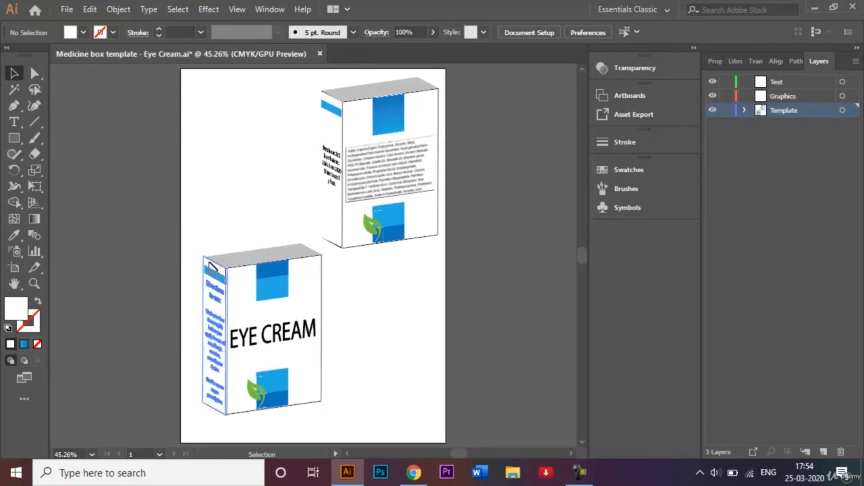
- Ungroup the EYE CREAM front box twice so its faces can be selected separately, and deselect it
click(215, 273)
right_click(252, 297)
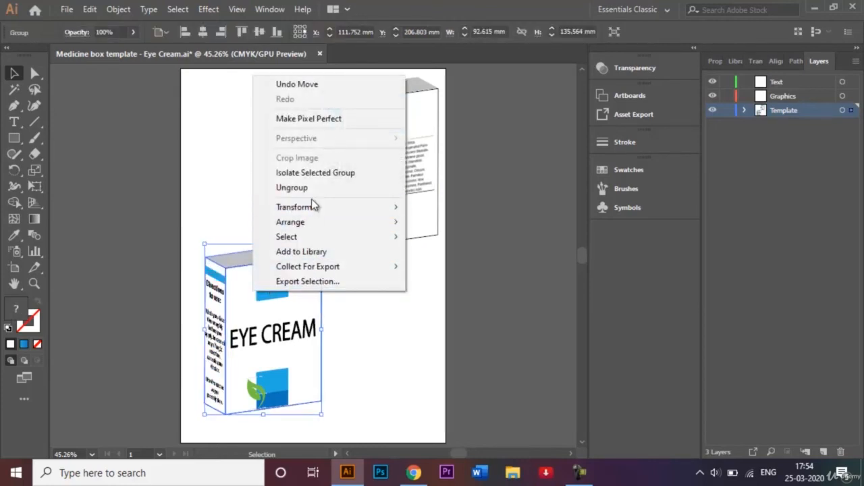
click(309, 189)
right_click(263, 297)
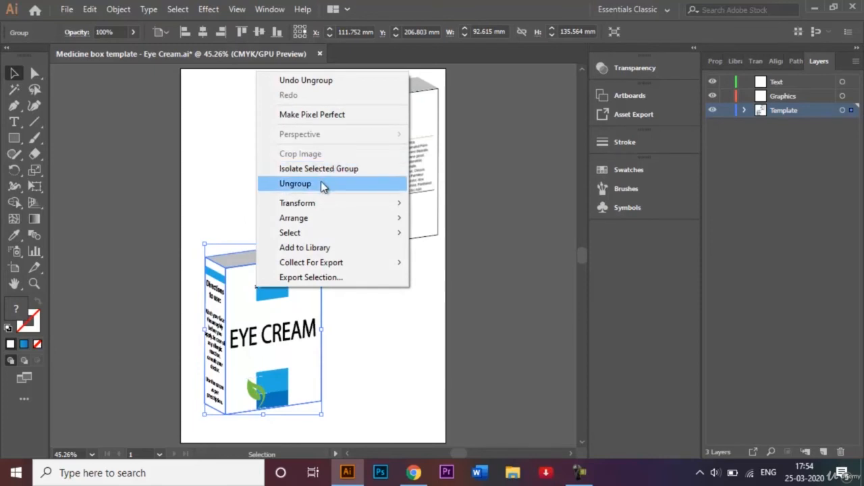
click(316, 186)
click(241, 217)
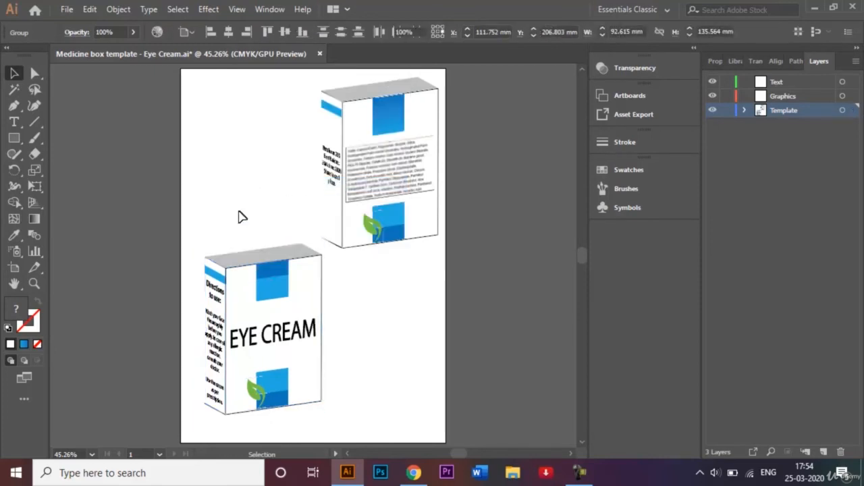
- Try a black stroke on the side panel with the directions of the EYE CREAM box, and undo it
click(215, 270)
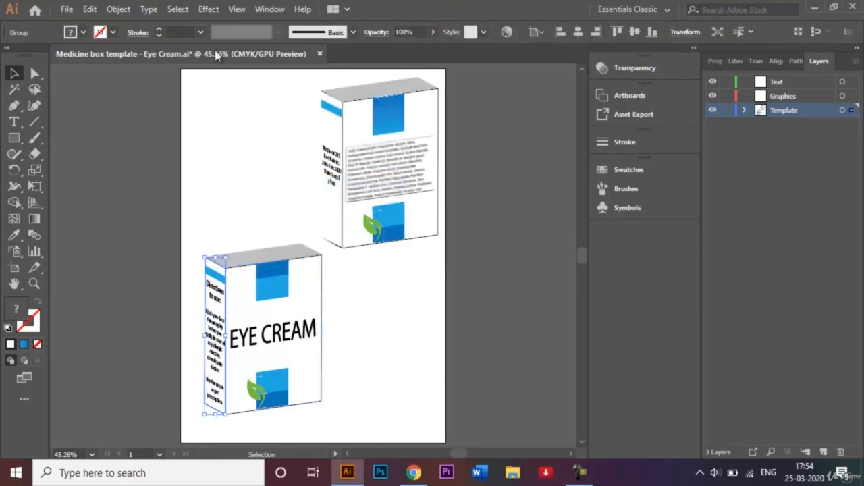
click(112, 32)
click(37, 55)
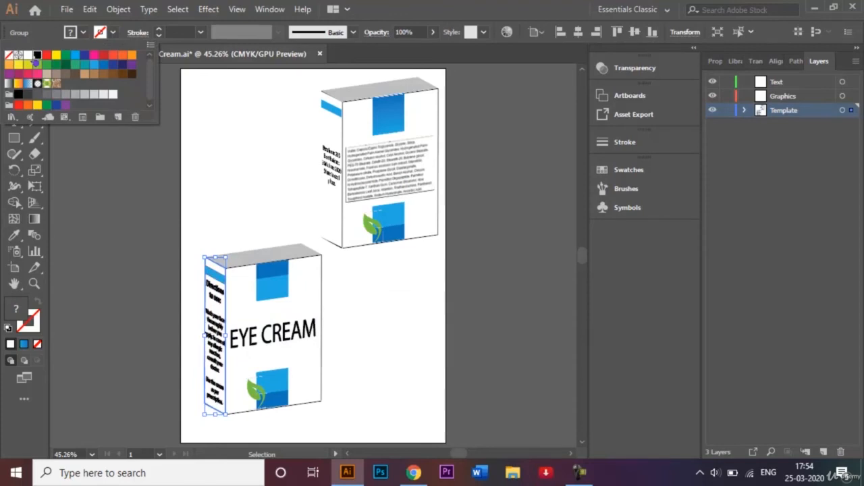
click(208, 169)
click(226, 194)
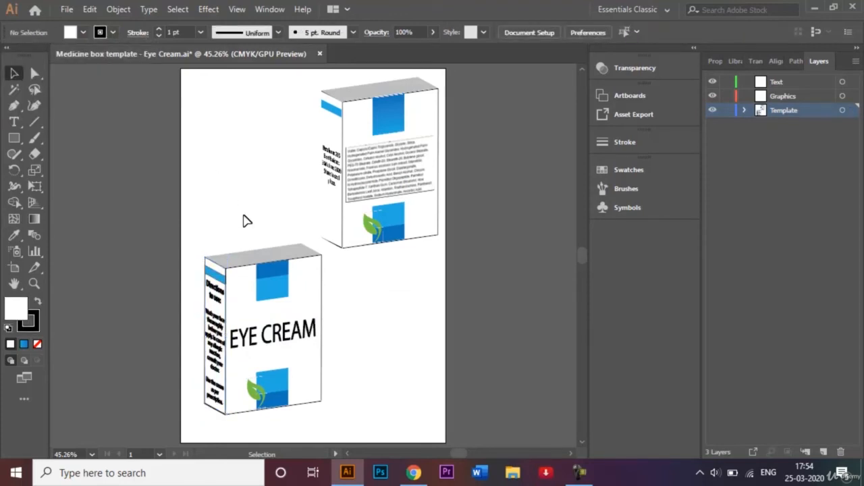
key(ctrl+z)
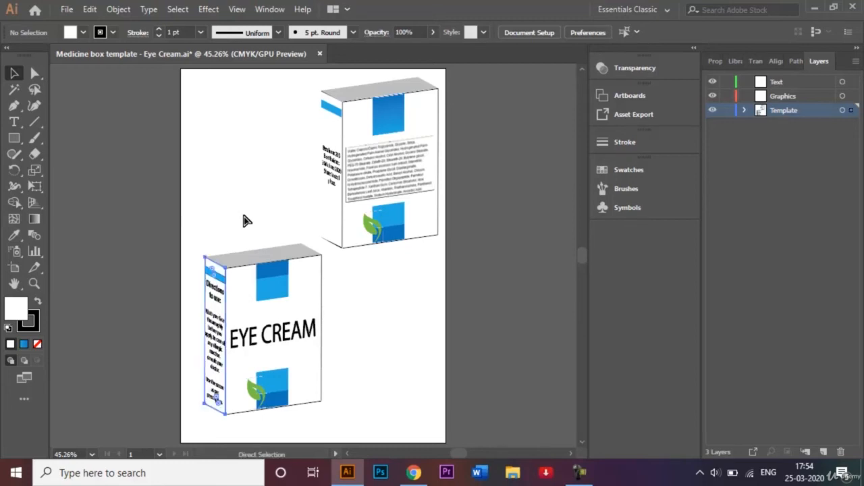
click(229, 208)
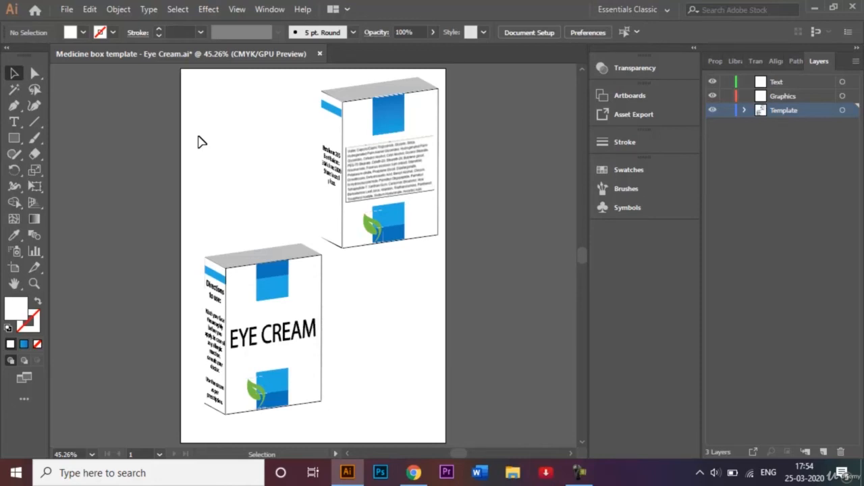
- Save the document as an Illustrator file named "3D Mockup - Medicine box template - Eye Cream.ai" with the default Illustrator CC options
click(66, 9)
click(119, 135)
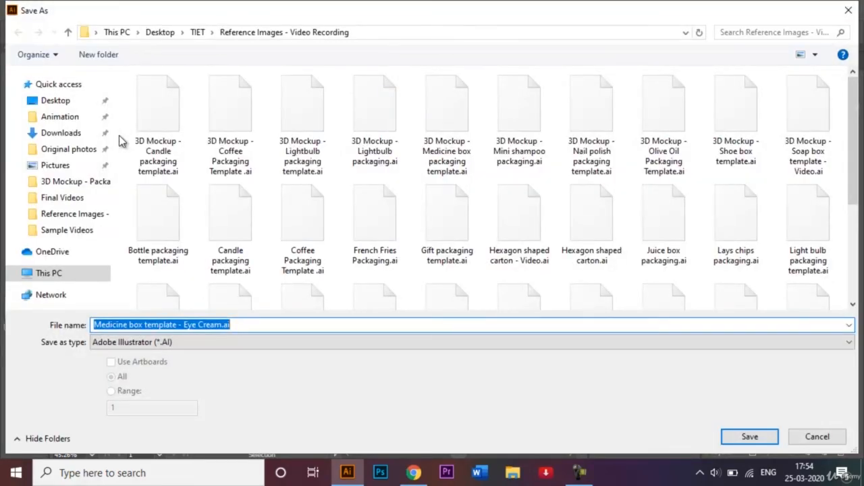
click(94, 325)
text(3)
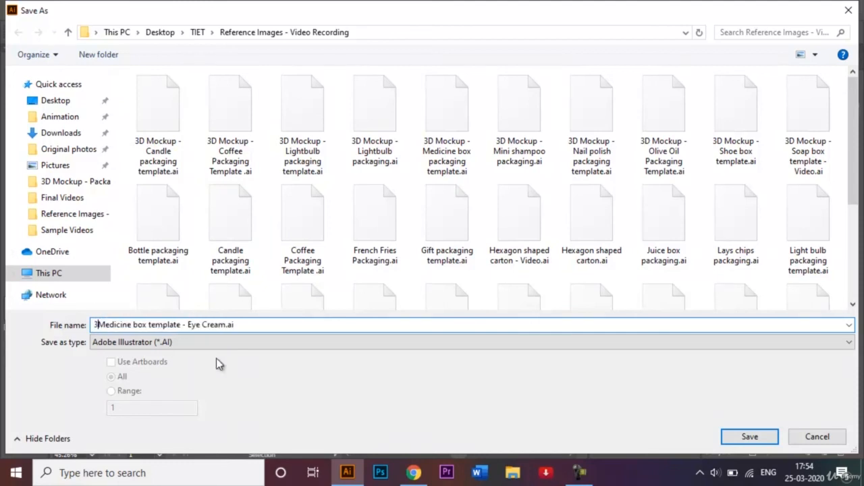
text(D Mocku)
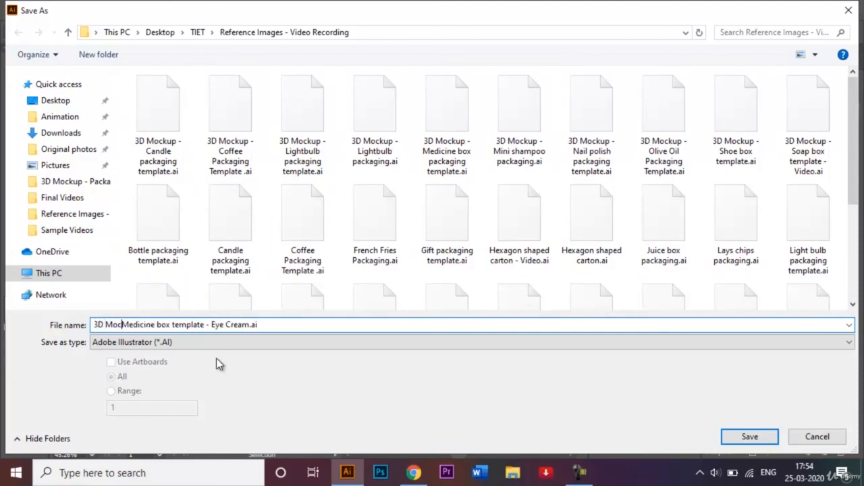
text(p -)
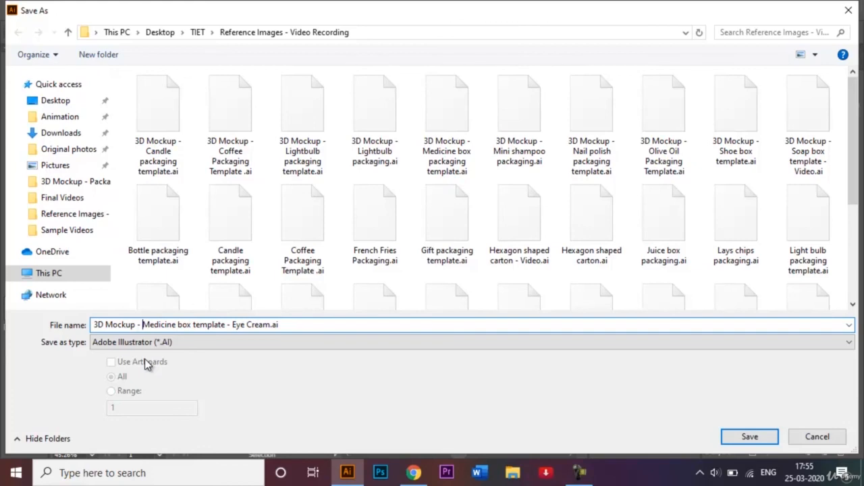
key(Return)
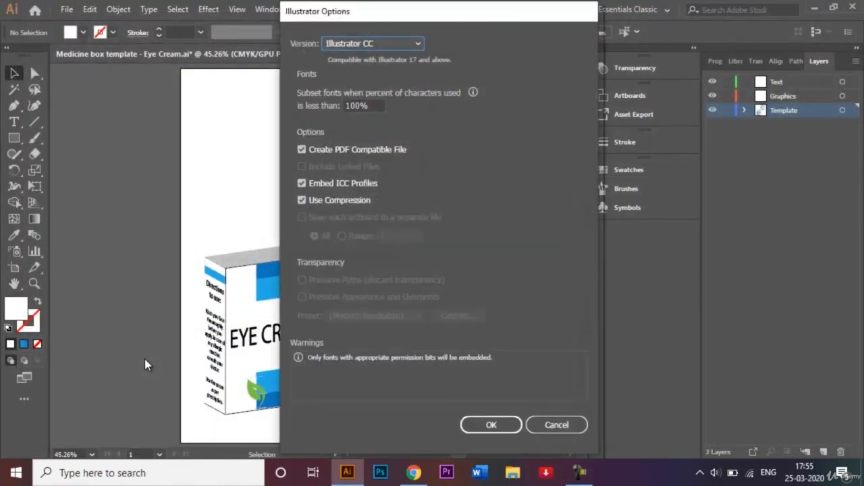
key(Return)
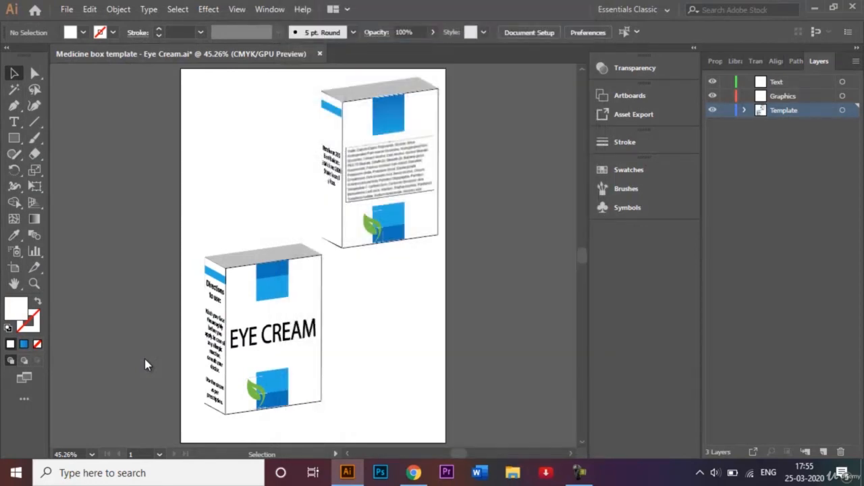